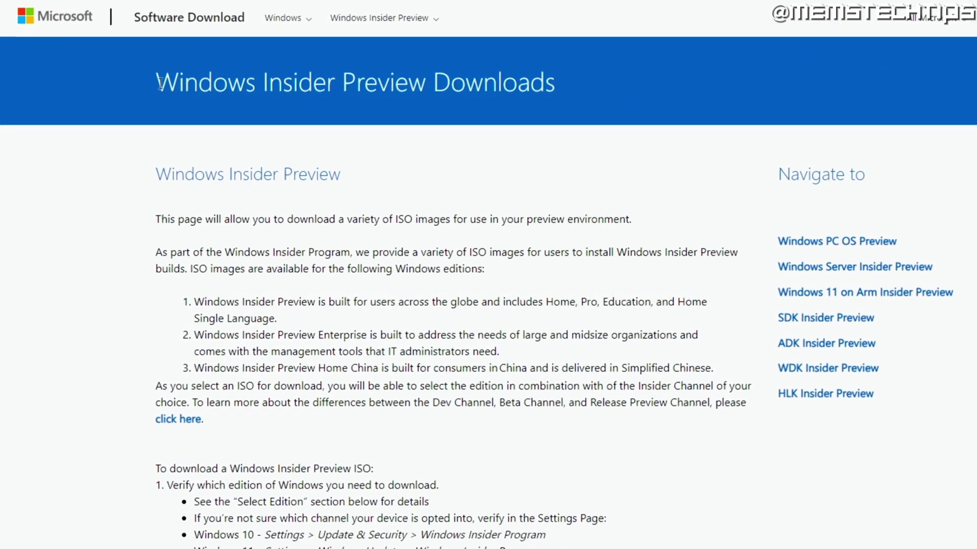
# Step: Open the Select edition dropdown listing Windows 11 Insider Preview builds, including 26100.560
pyautogui.moveTo(159, 82); pyautogui.dragTo(658, 89)
pyautogui.click(741, 178)
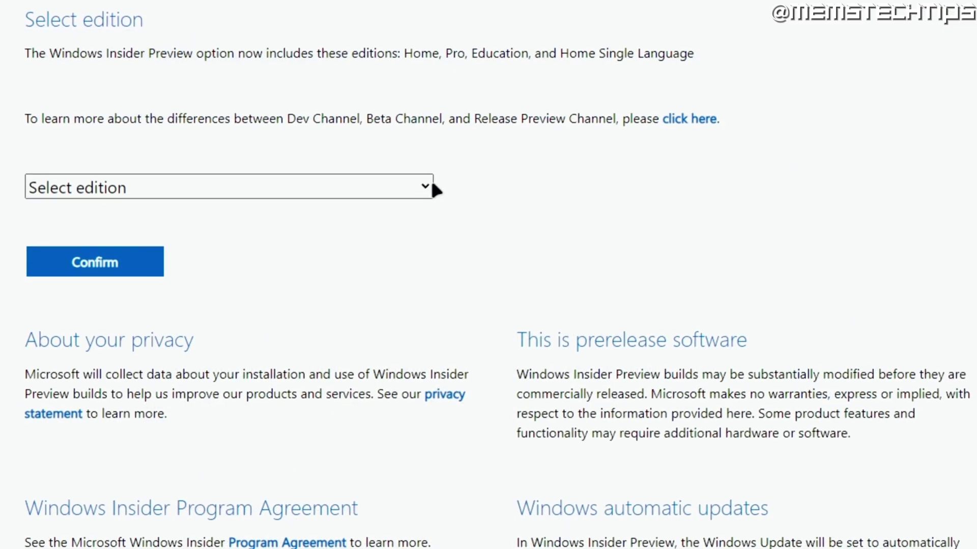
pyautogui.click(427, 184)
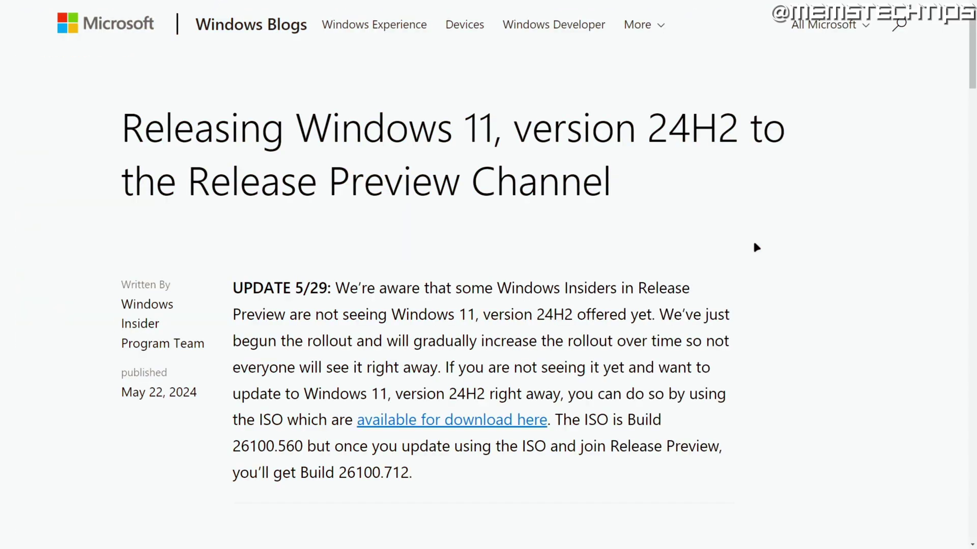
# Step: Scroll down the 24H2 Release Preview post and enlarge its Windows Update optional-update screenshot
pyautogui.scroll(-1, 753, 239)
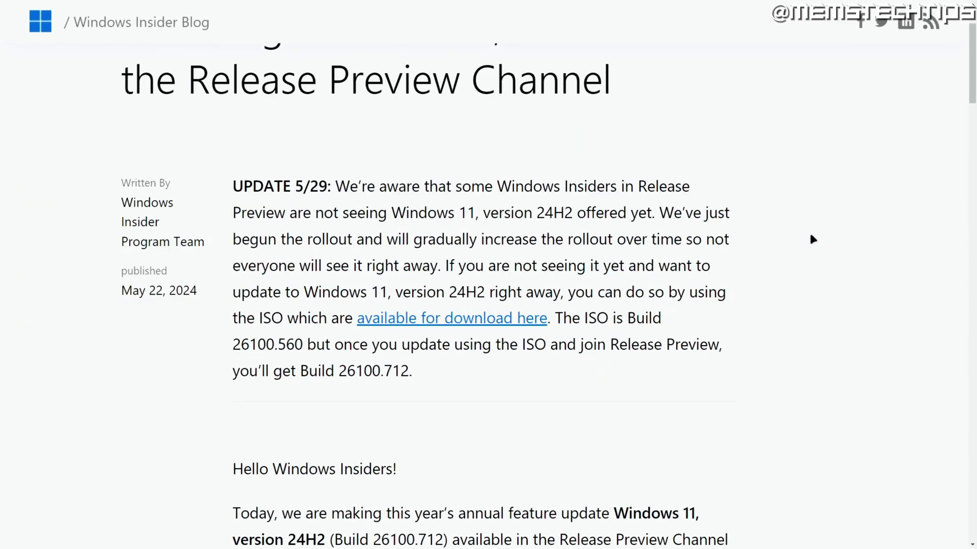
pyautogui.scroll(-5, 810, 236)
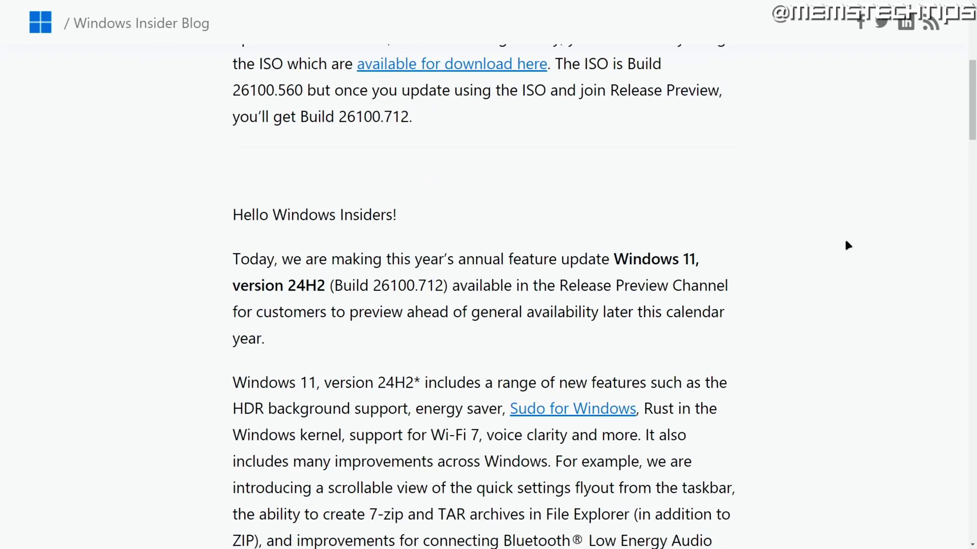
pyautogui.scroll(-2, 847, 246)
pyautogui.scroll(-1, 847, 246)
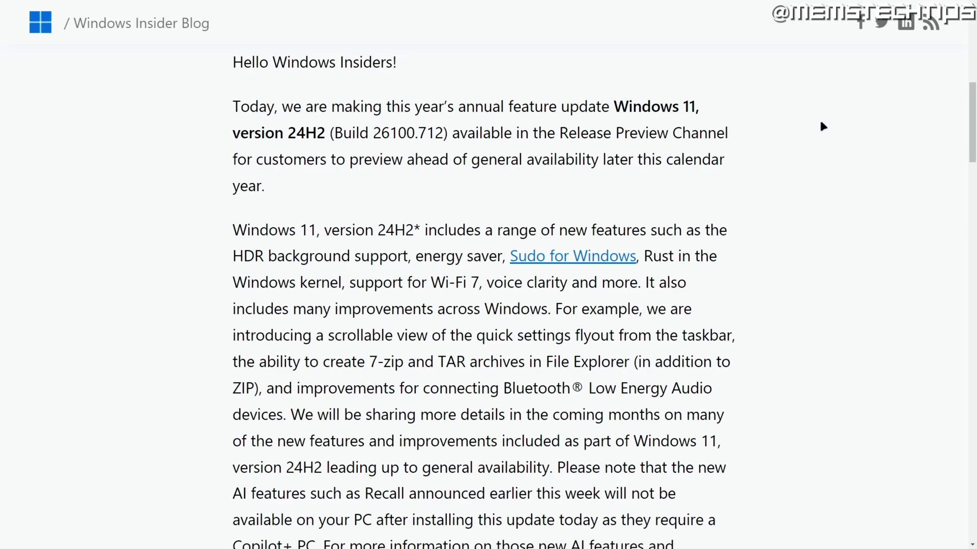
pyautogui.scroll(-3, 819, 118)
pyautogui.scroll(-3, 814, 127)
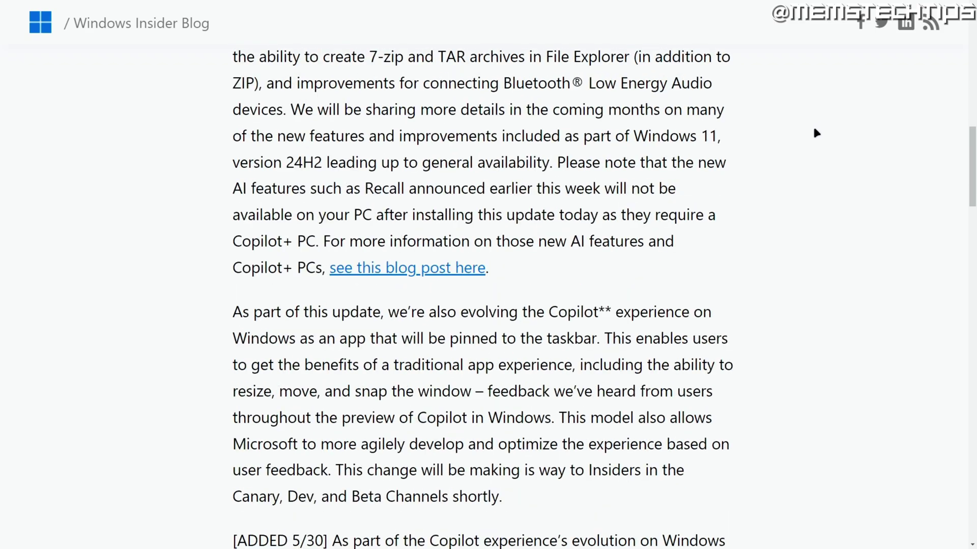
pyautogui.scroll(-3, 814, 129)
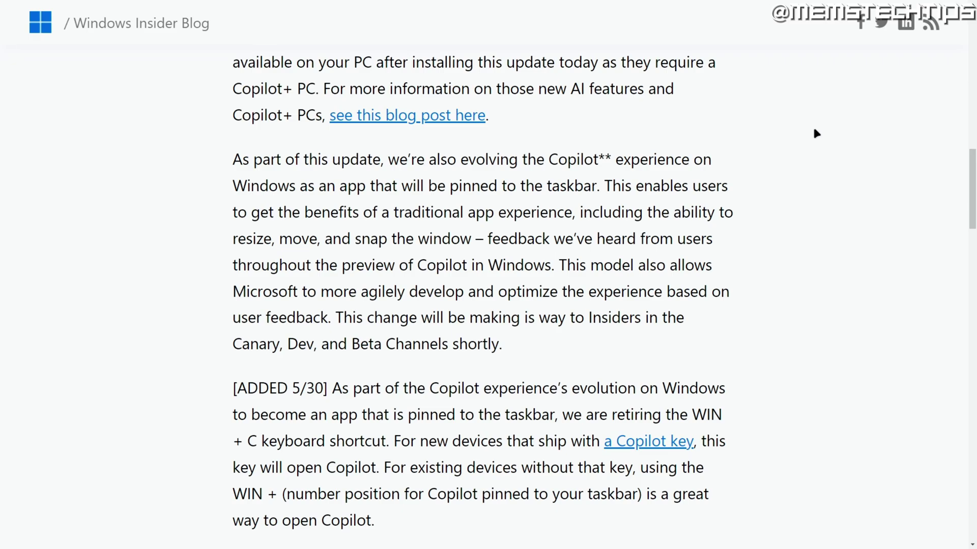
pyautogui.scroll(-8, 814, 130)
pyautogui.scroll(-2, 817, 135)
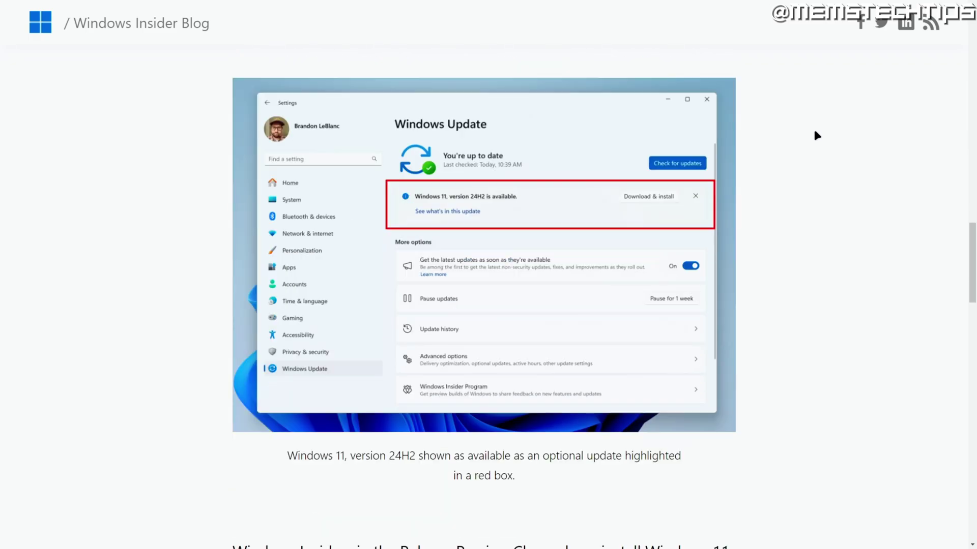
pyautogui.click(555, 203)
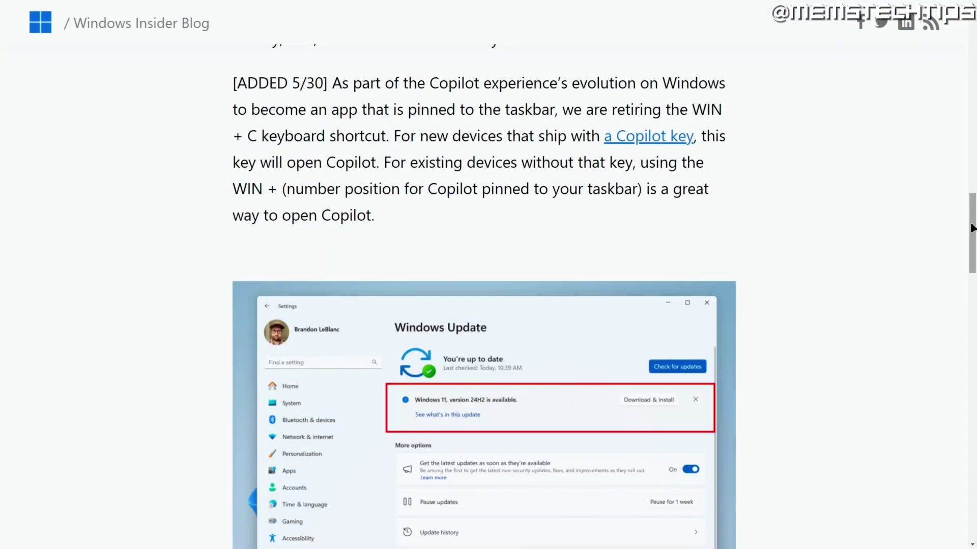
# Step: Scroll to the end of the post and highlight the note that Cortana, Tips and WordPad are removed
pyautogui.scroll(-8, 972, 290)
pyautogui.moveTo(972, 290); pyautogui.dragTo(971, 326)
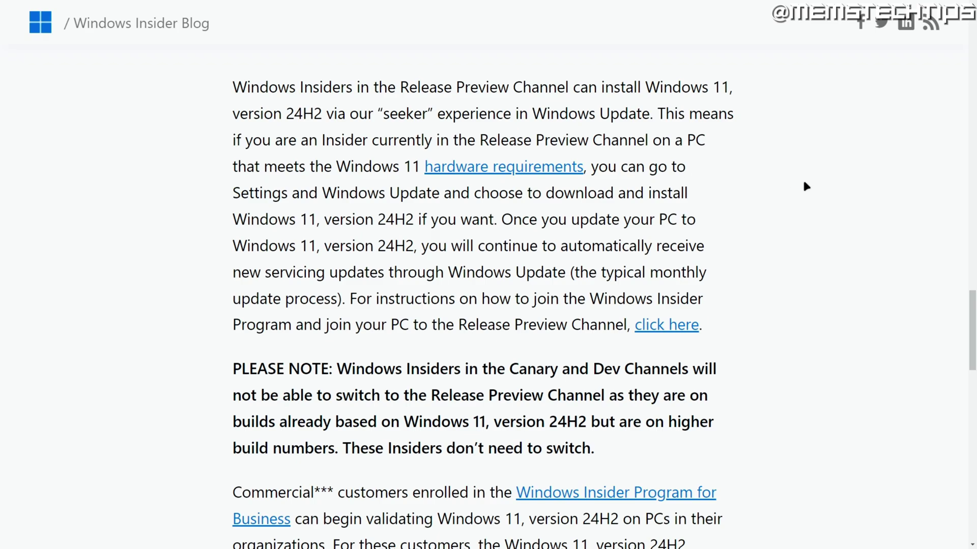
pyautogui.scroll(-10, 804, 183)
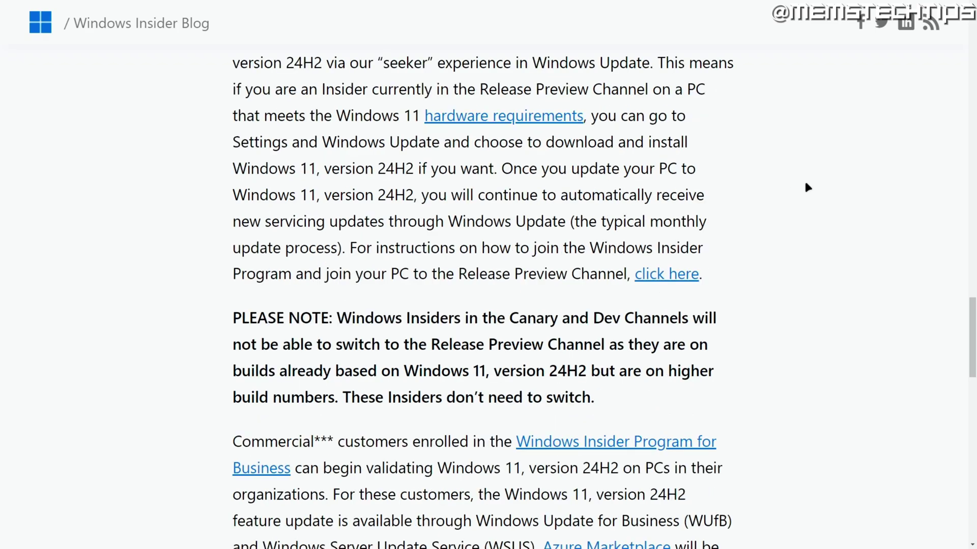
pyautogui.scroll(-1, 808, 191)
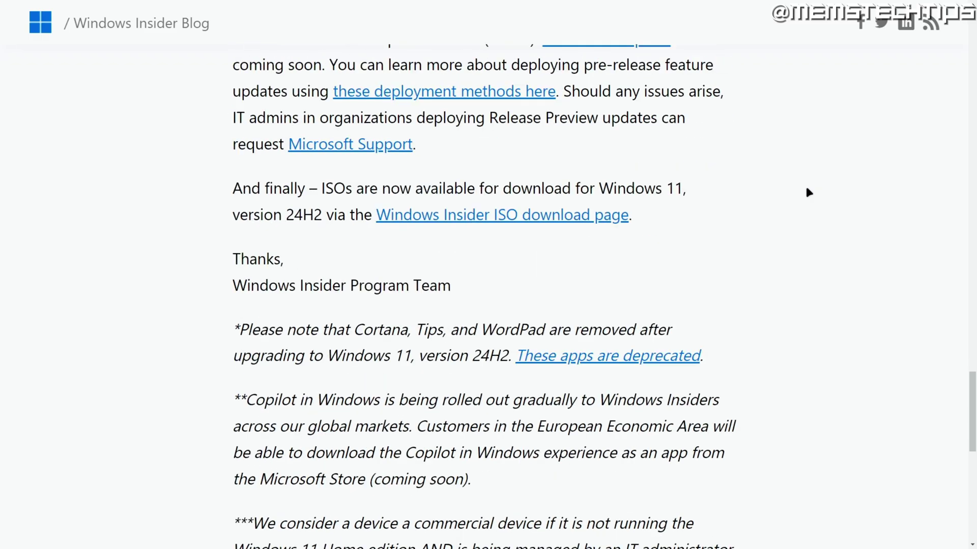
pyautogui.scroll(-1, 809, 194)
pyautogui.scroll(-2, 812, 199)
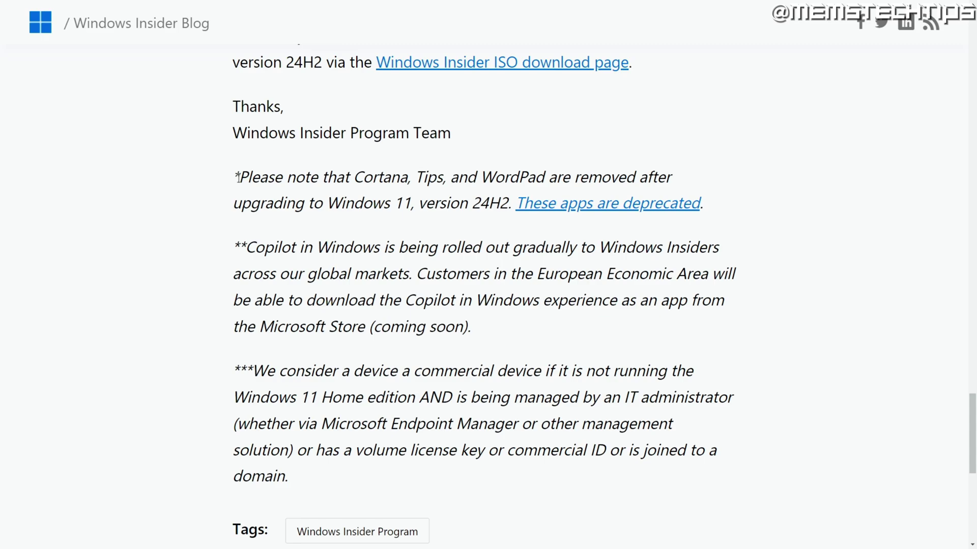
pyautogui.moveTo(237, 177); pyautogui.dragTo(513, 218)
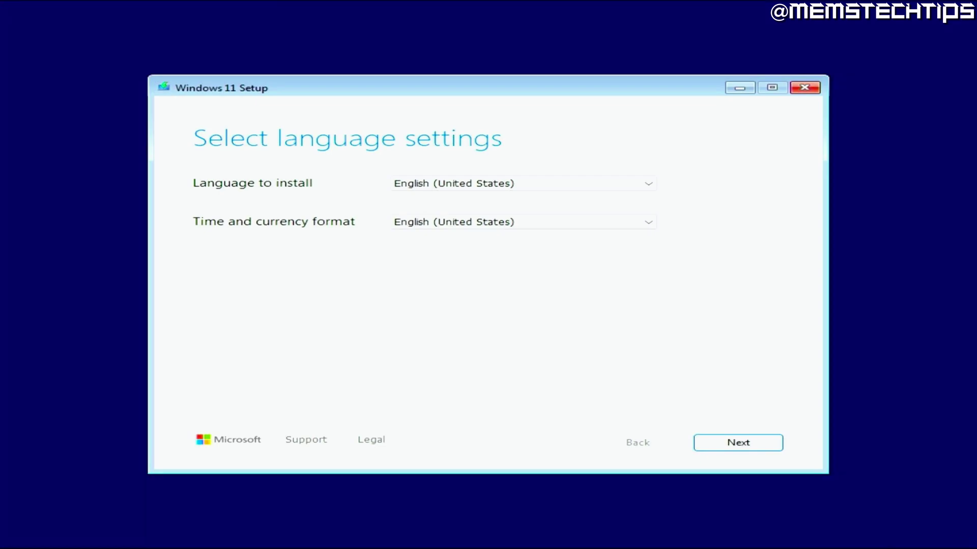
# Step: Set time and currency format to English (world) and keep the US keyboard layout
pyautogui.click(440, 226)
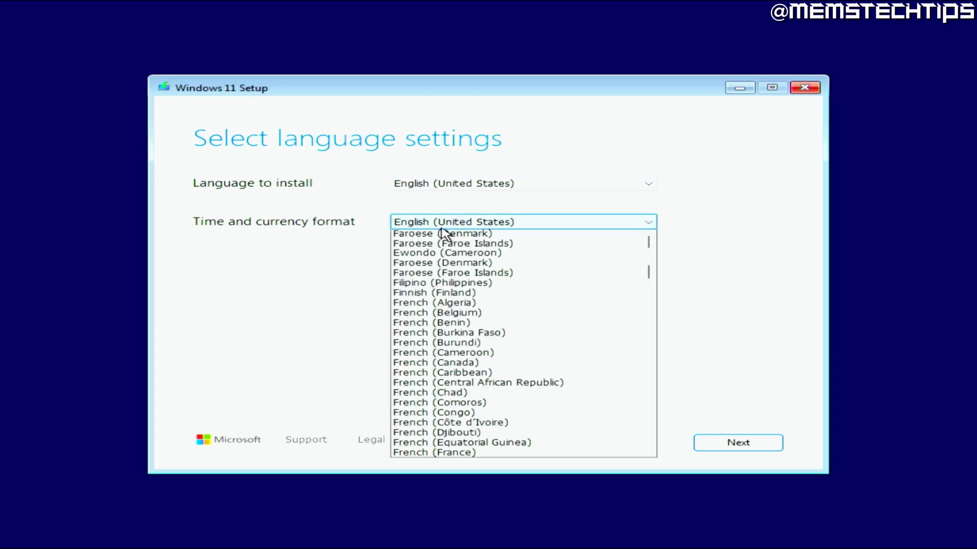
pyautogui.click(478, 255)
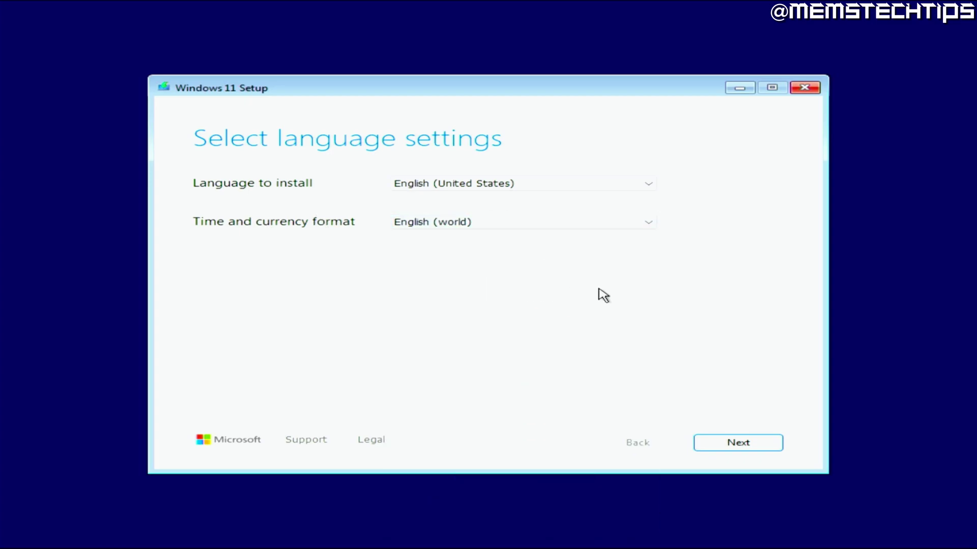
pyautogui.click(763, 445)
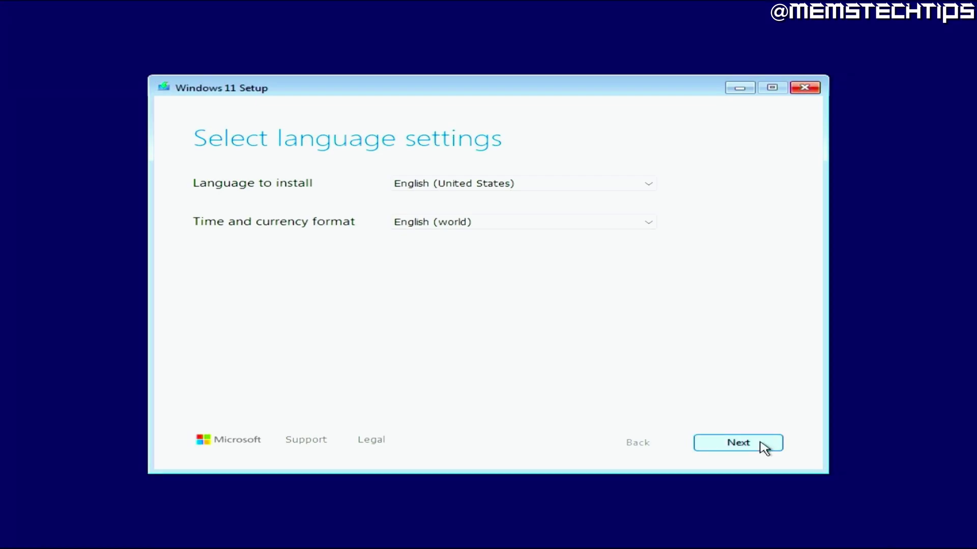
pyautogui.click(764, 448)
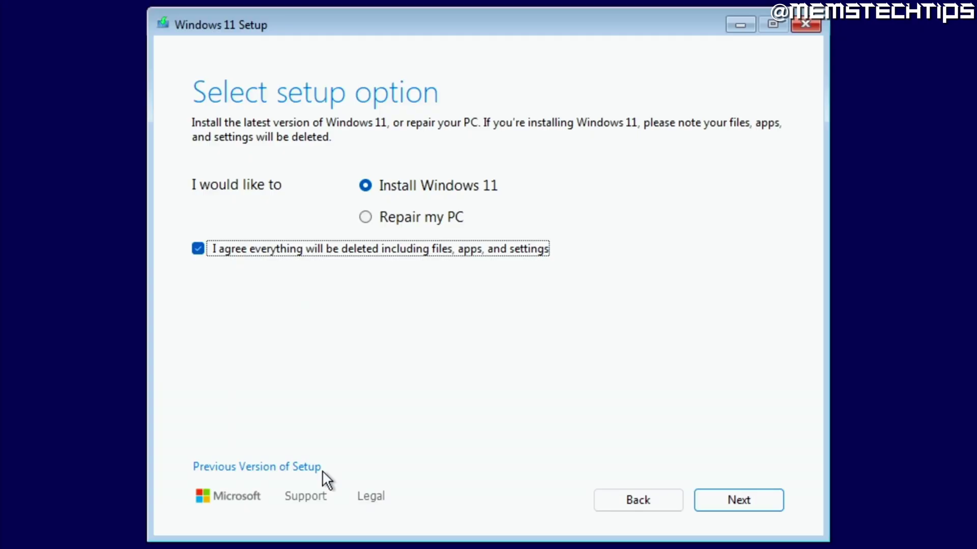
# Step: Agree to wipe the disk, skip the product key, choose Windows 11 Pro and accept the license terms
pyautogui.click(574, 271)
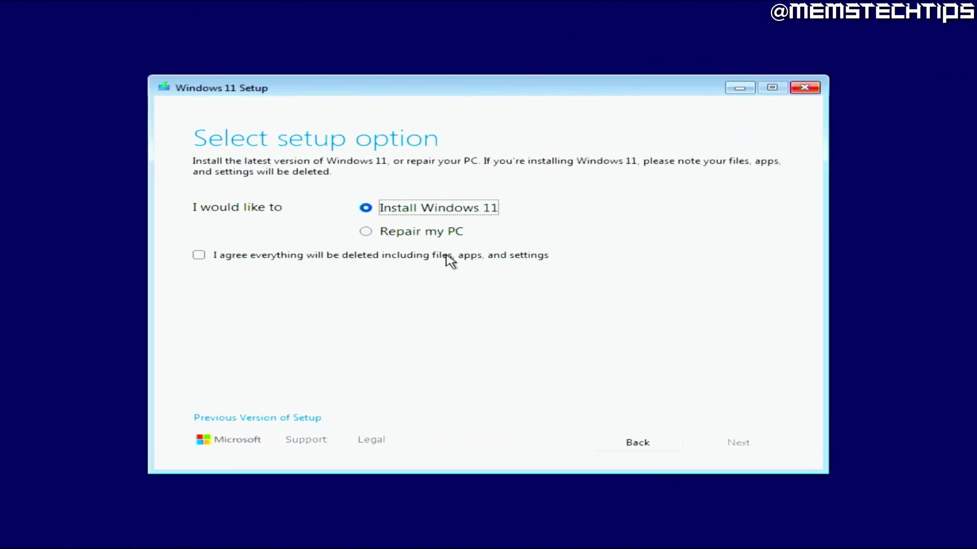
pyautogui.click(446, 256)
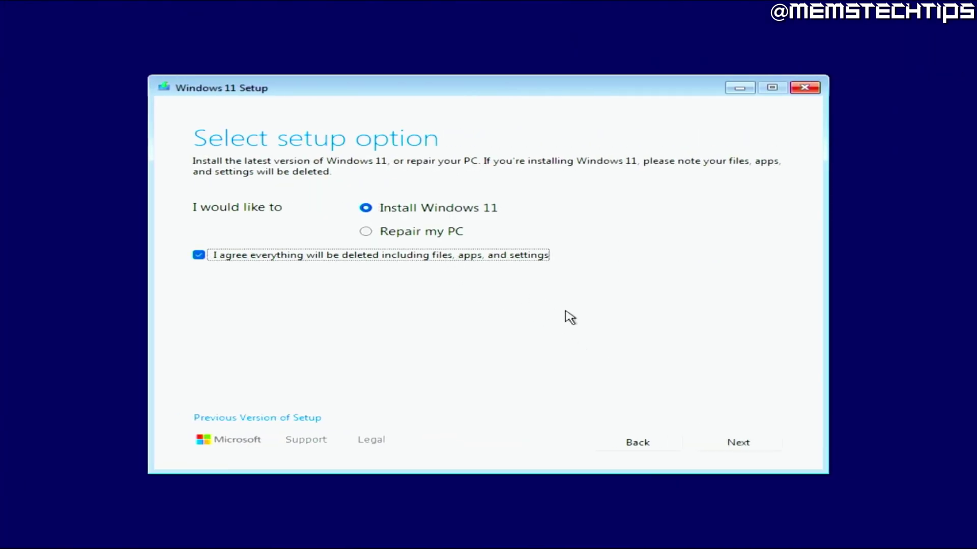
pyautogui.click(743, 448)
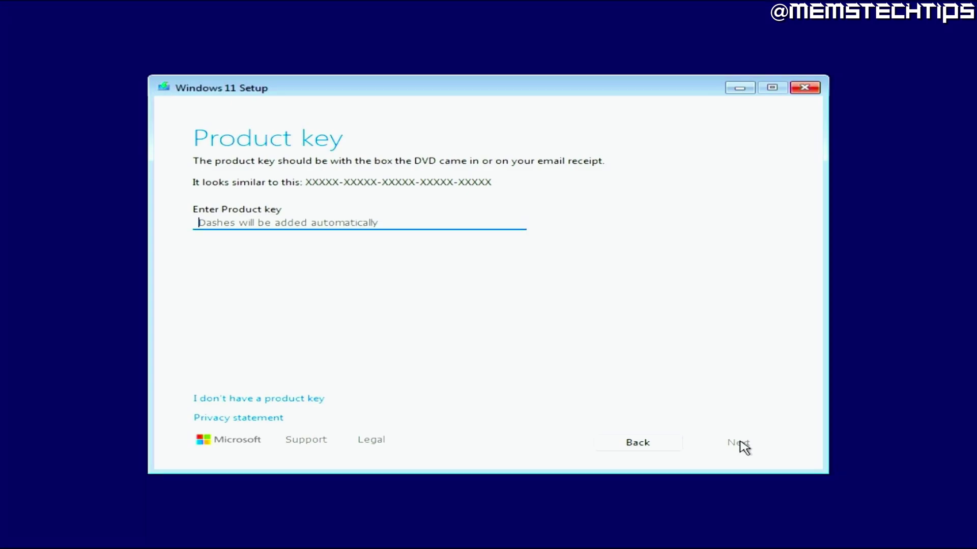
pyautogui.click(307, 399)
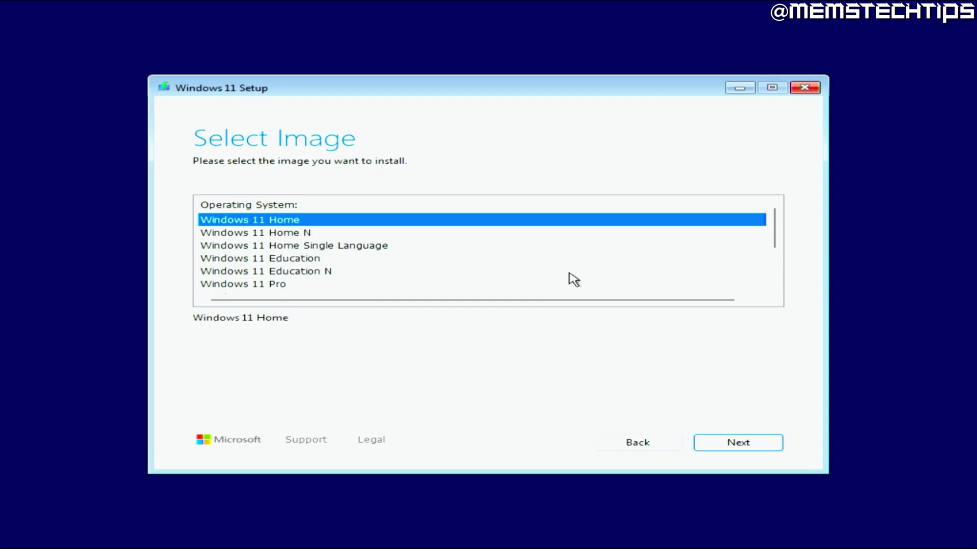
pyautogui.click(287, 285)
pyautogui.click(768, 449)
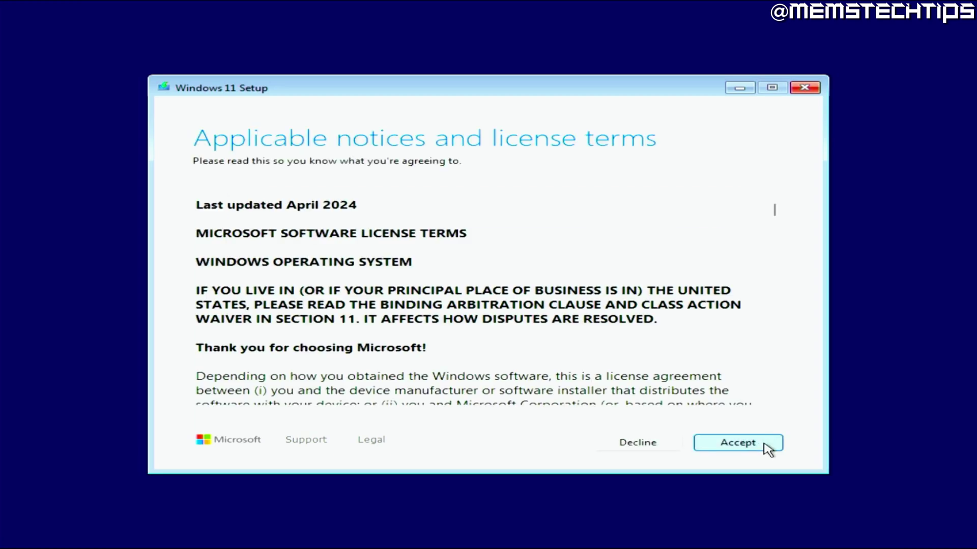
pyautogui.click(768, 448)
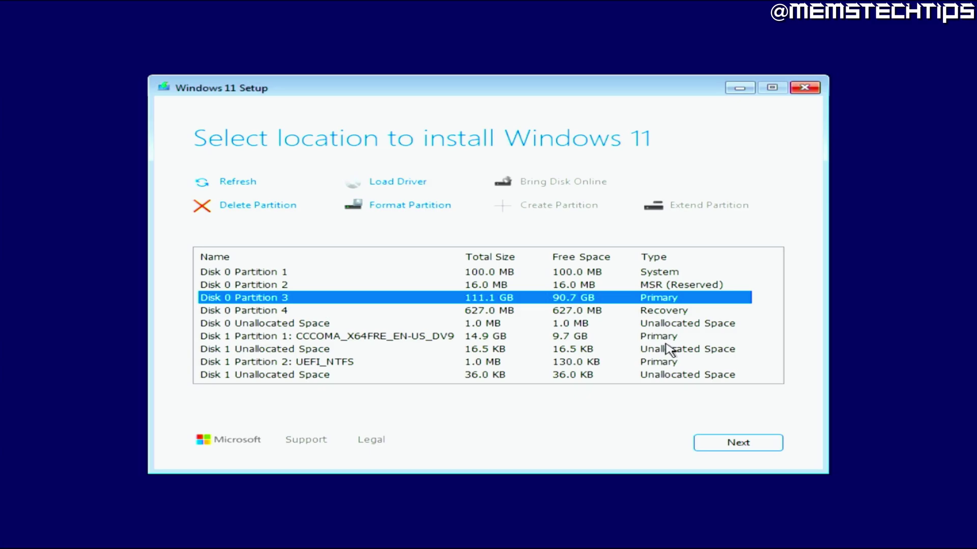
# Step: Delete Disk 0's main, 100 MB system, 16 MB reserved and 627 MB recovery partitions, then install to the unallocated space
pyautogui.click(284, 206)
pyautogui.click(276, 271)
pyautogui.hotkey('alt', 'd')
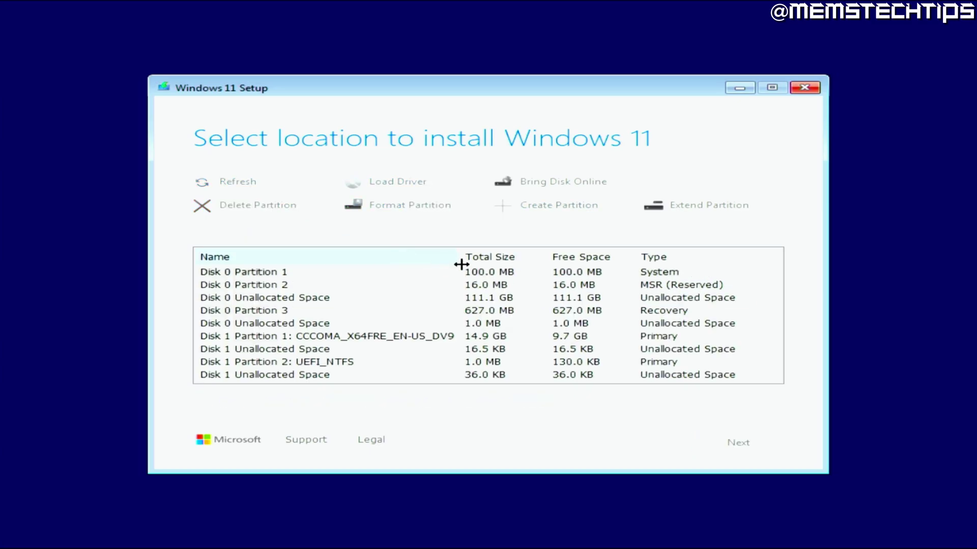
pyautogui.click(275, 276)
pyautogui.click(276, 285)
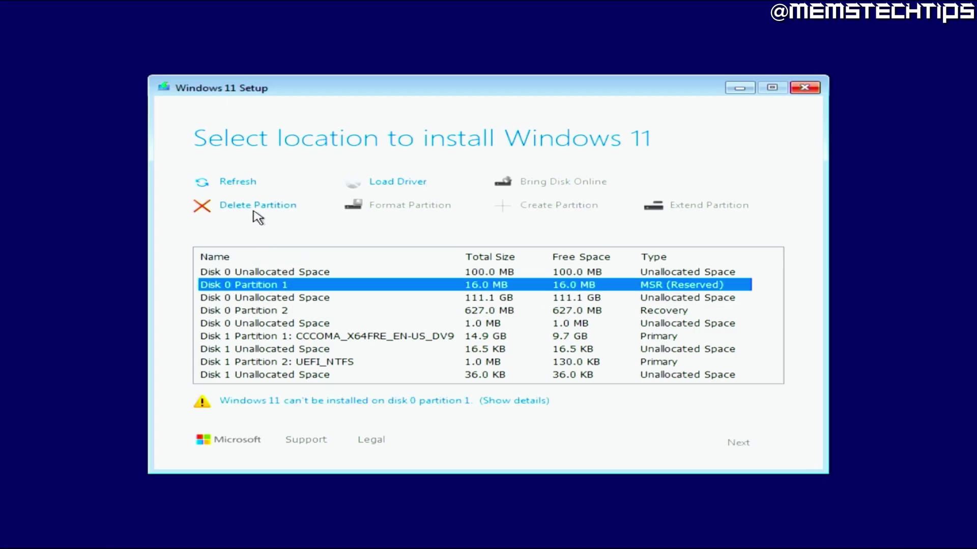
pyautogui.click(257, 208)
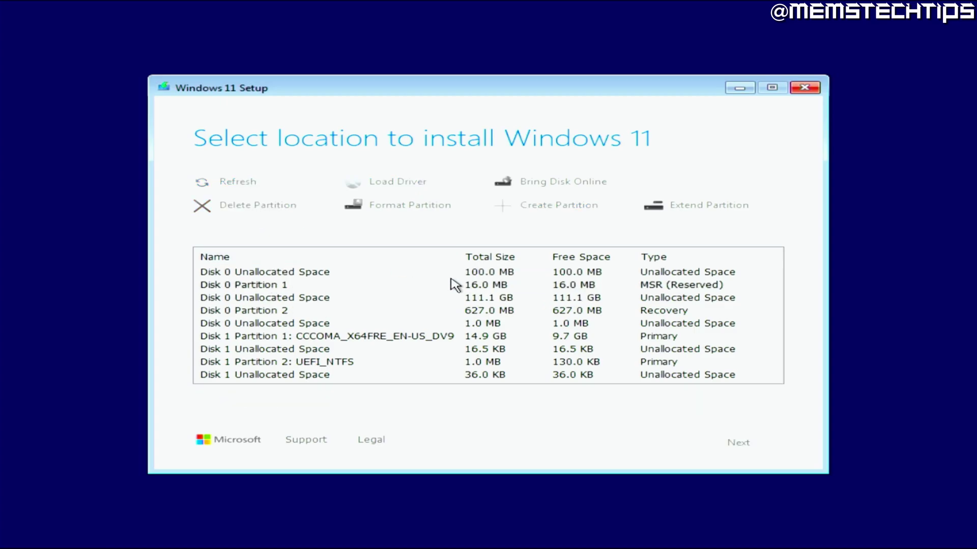
pyautogui.click(286, 299)
pyautogui.click(271, 286)
pyautogui.click(264, 206)
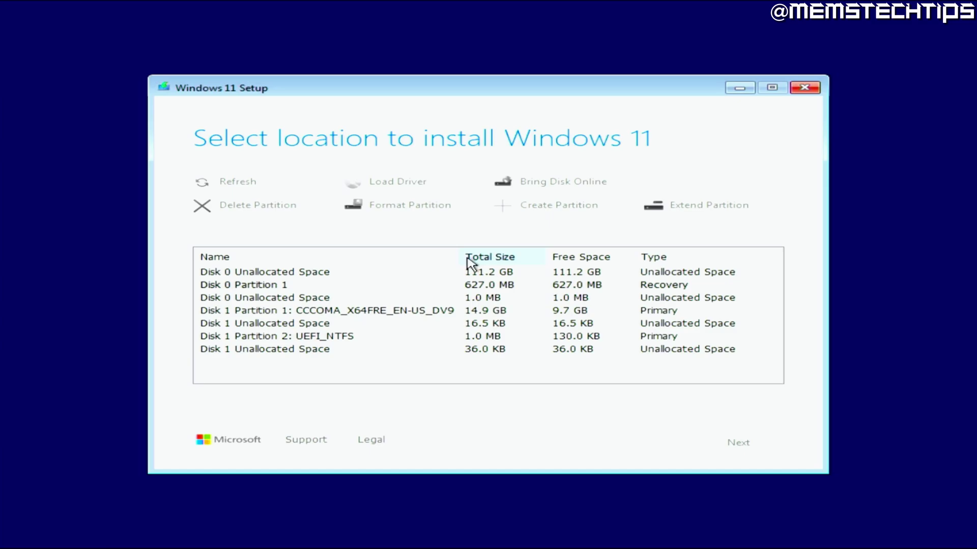
pyautogui.click(744, 444)
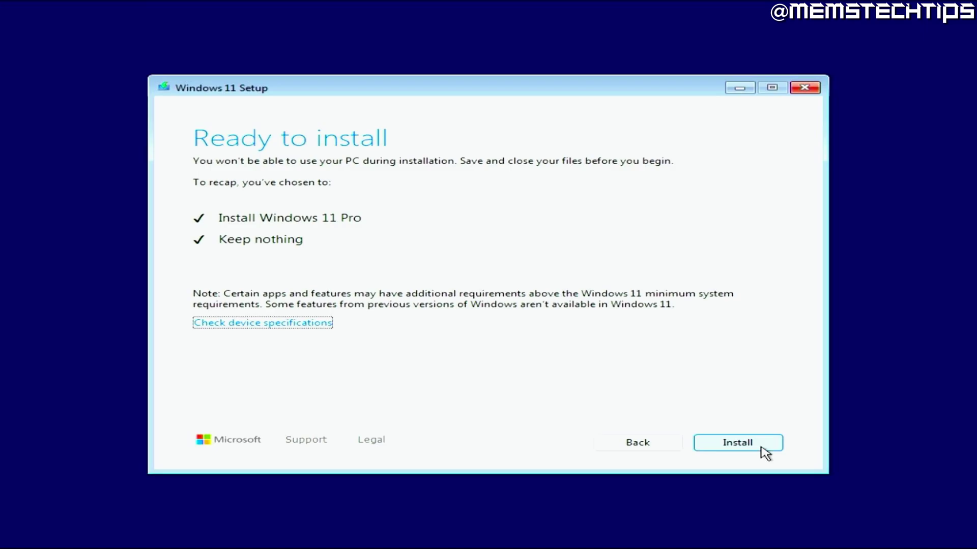
# Step: Start the Windows 11 Pro installation and let it run through to first-time setup
pyautogui.click(761, 447)
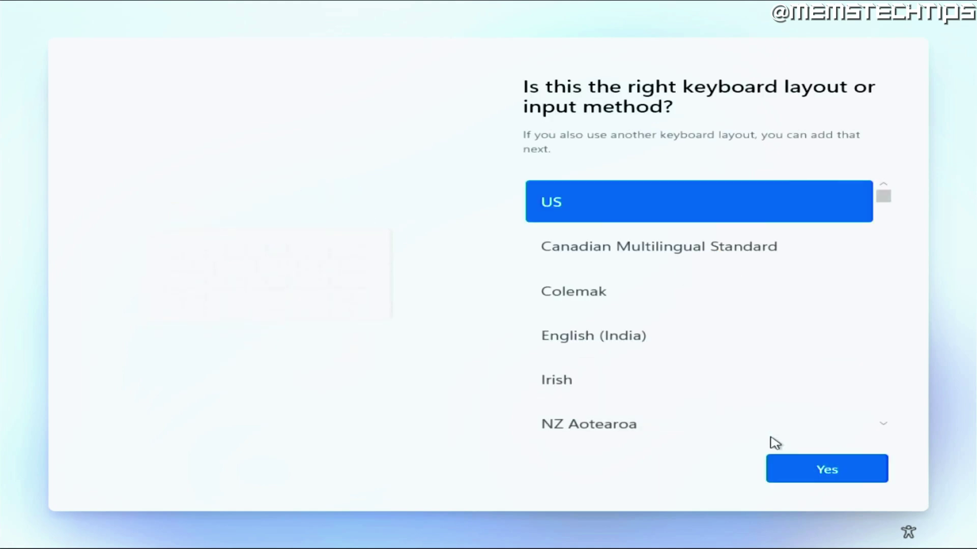
# Step: Confirm the US keyboard layout, skip a second layout, and accept privacy settings with everything off
pyautogui.click(802, 468)
pyautogui.click(797, 461)
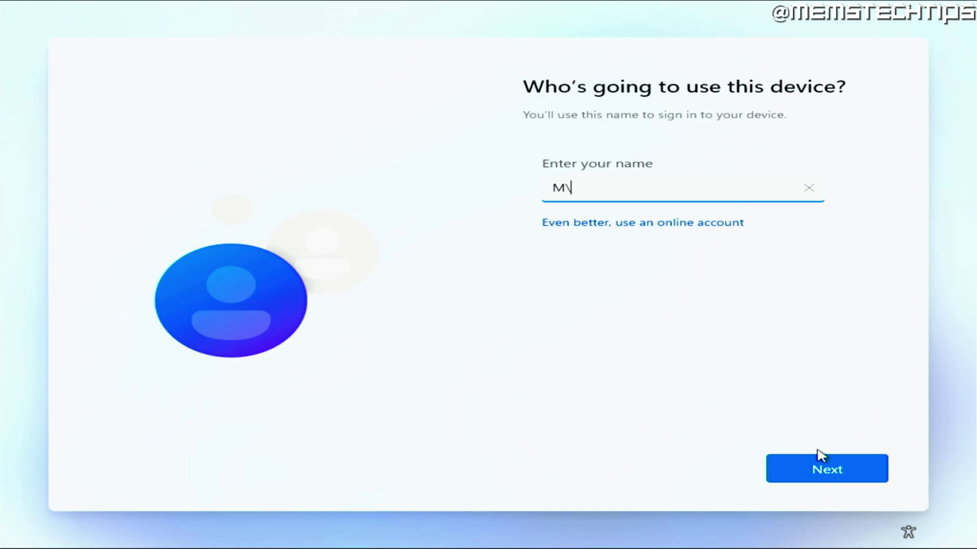
pyautogui.click(814, 461)
pyautogui.click(809, 460)
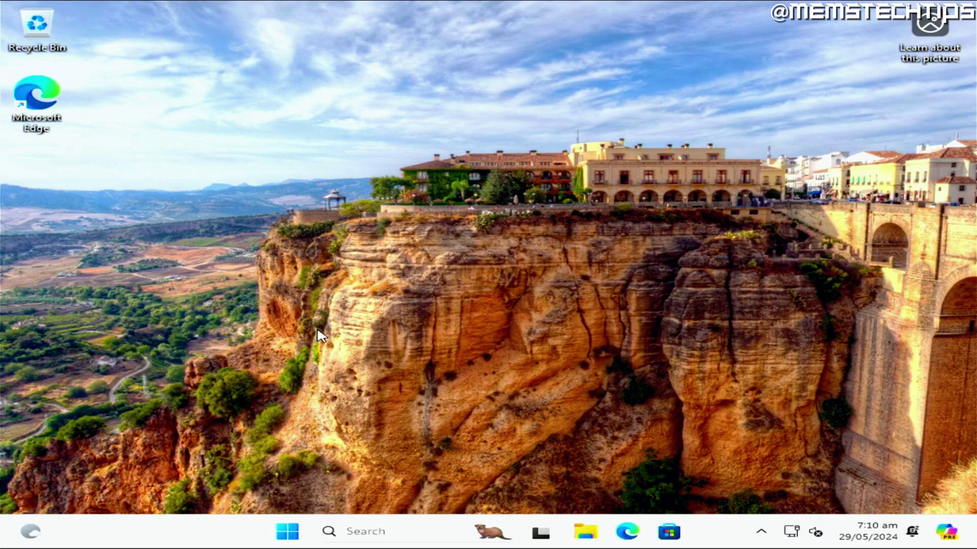
# Step: Check the About page's 24H2 build 26100.560 specs and BitLocker status, then start writing the USB in Rufus
pyautogui.press('super+x')
pyautogui.click(240, 192)
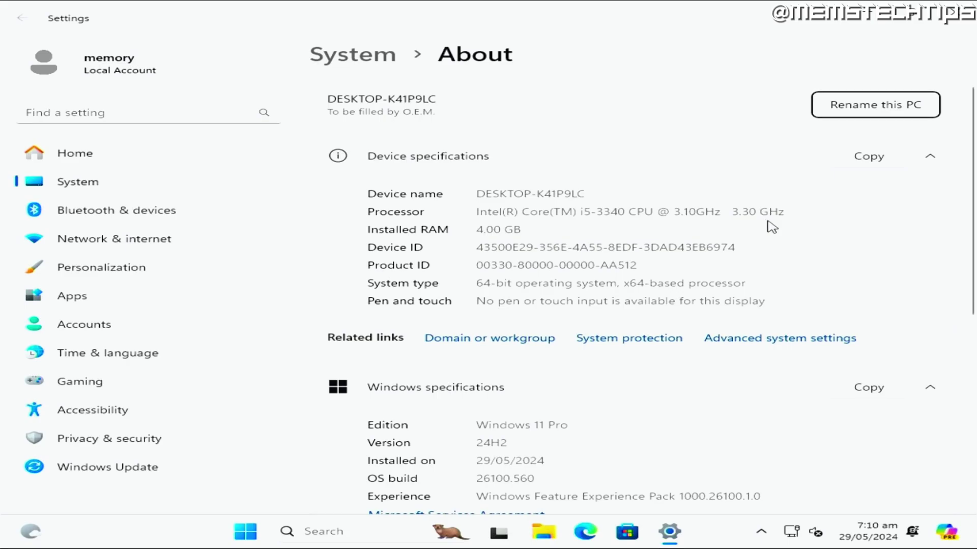
pyautogui.scroll(-3, 770, 231)
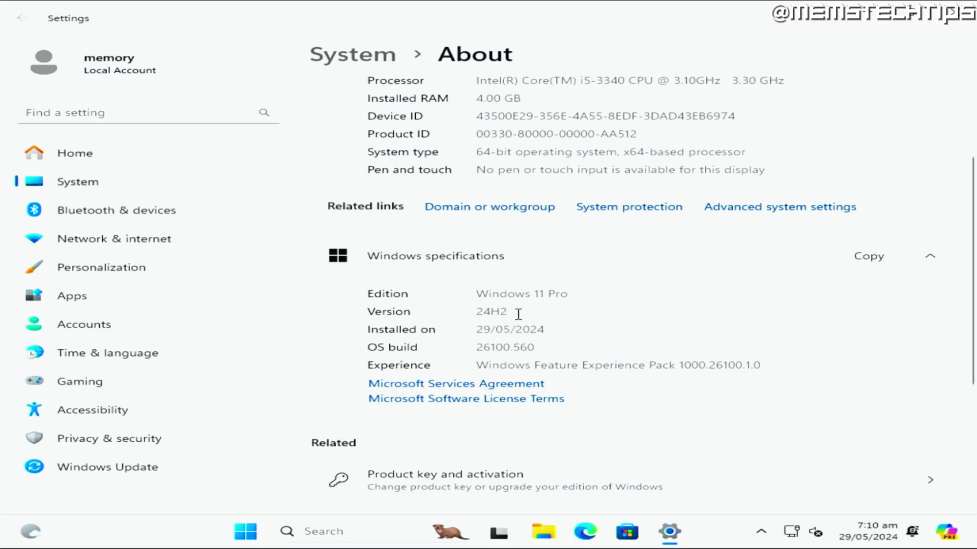
pyautogui.scroll(-5, 612, 312)
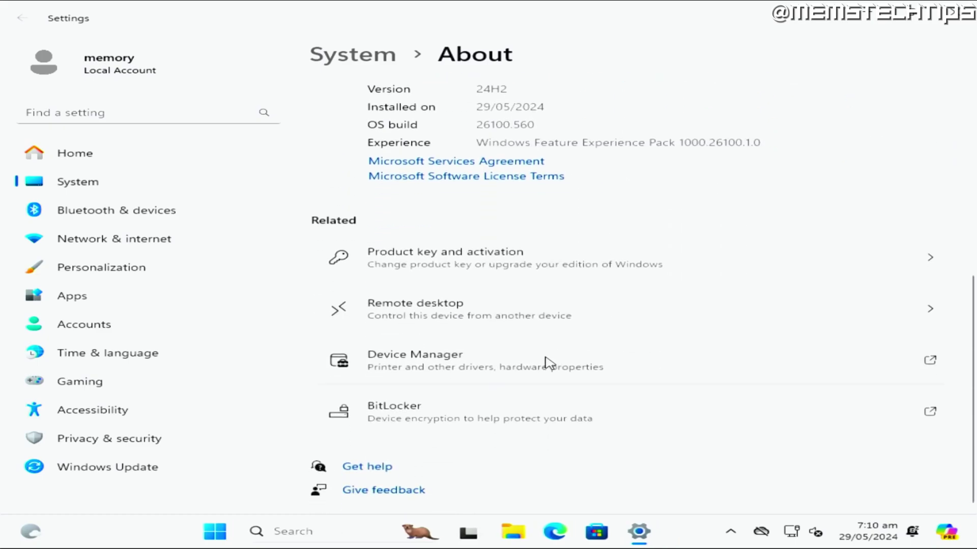
pyautogui.click(477, 422)
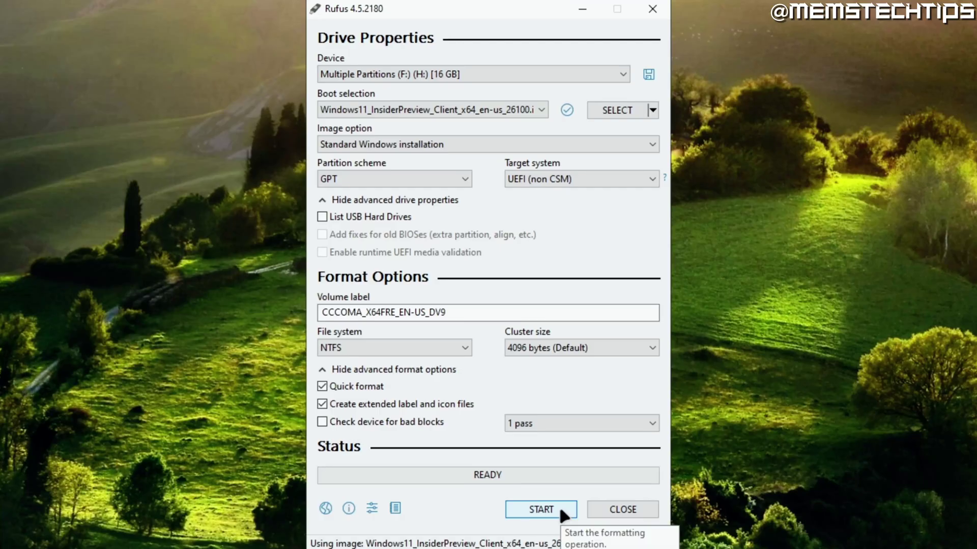
pyautogui.click(560, 505)
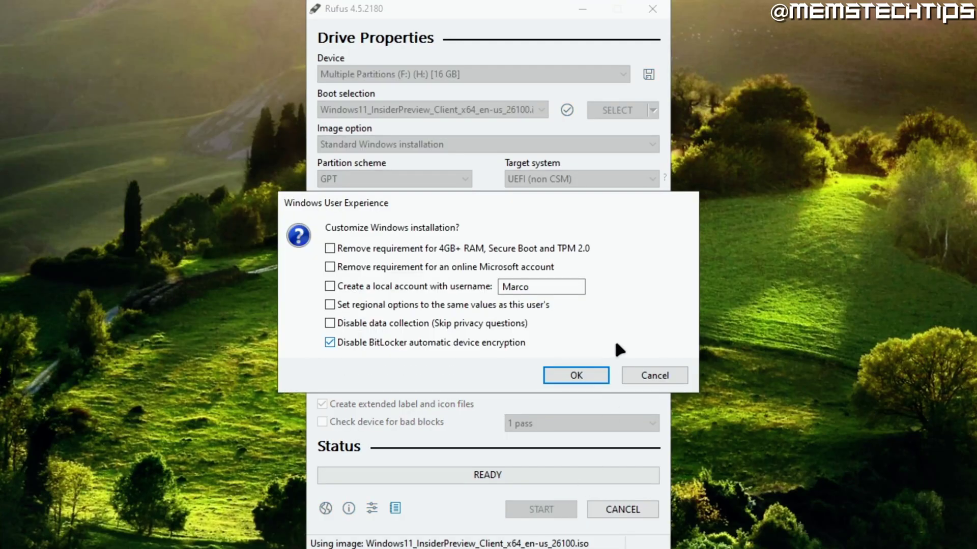
# Step: Untick Disable BitLocker encryption and tick Remove requirement for 4GB+ RAM, Secure Boot and TPM 2.0
pyautogui.click(330, 342)
pyautogui.click(329, 248)
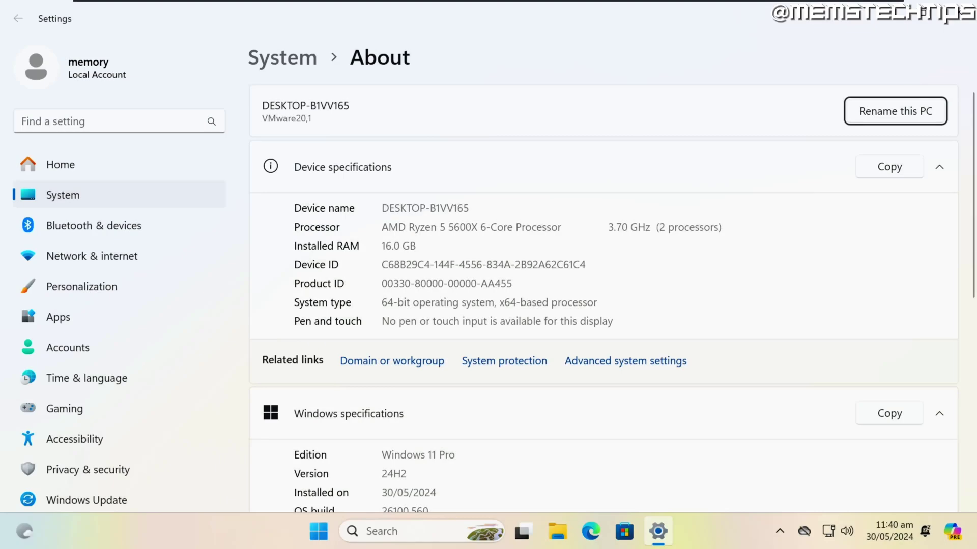
# Step: Scroll through the About details and close the BitLocker Drive Encryption window
pyautogui.scroll(-3, 709, 277)
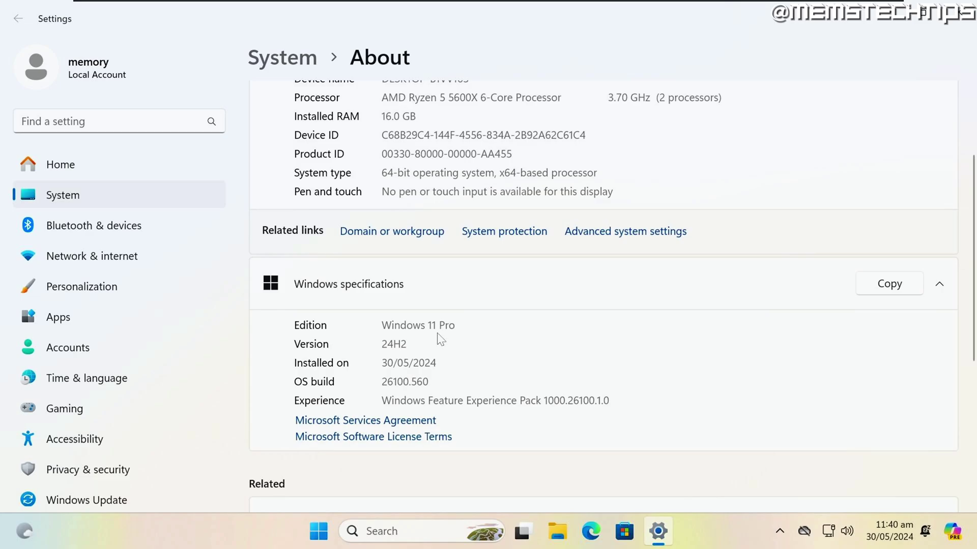
pyautogui.scroll(-5, 545, 316)
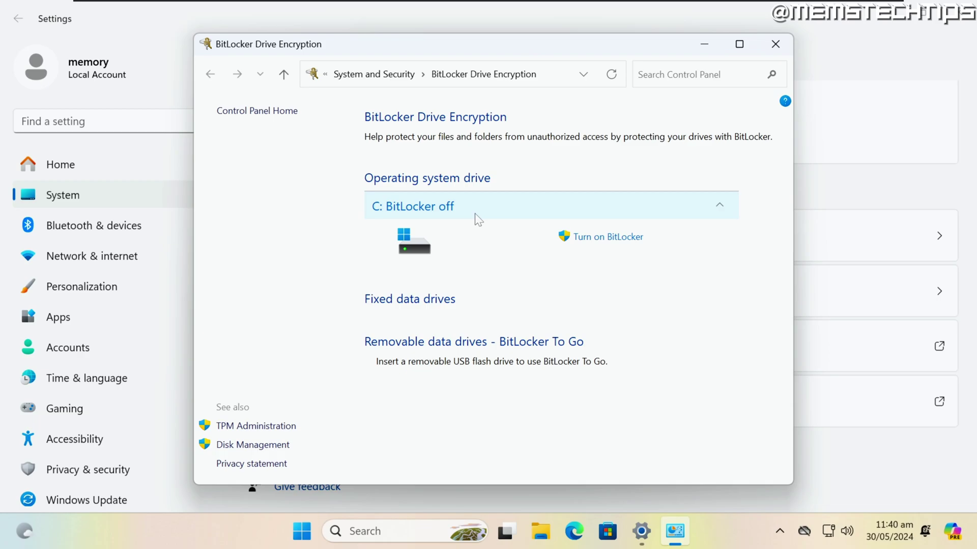
pyautogui.click(779, 48)
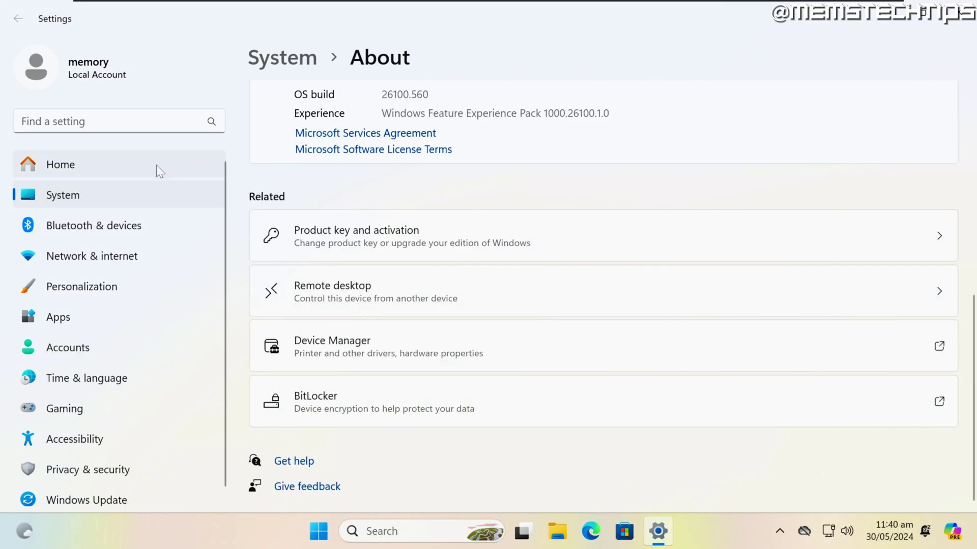
# Step: Return to the Settings Home page, then close Settings to show the desktop
pyautogui.click(157, 165)
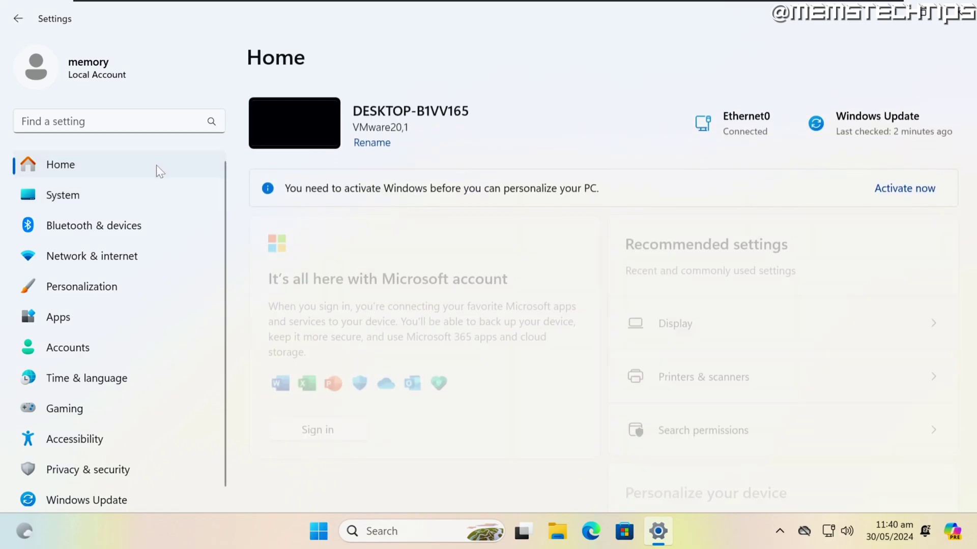
pyautogui.click(970, 21)
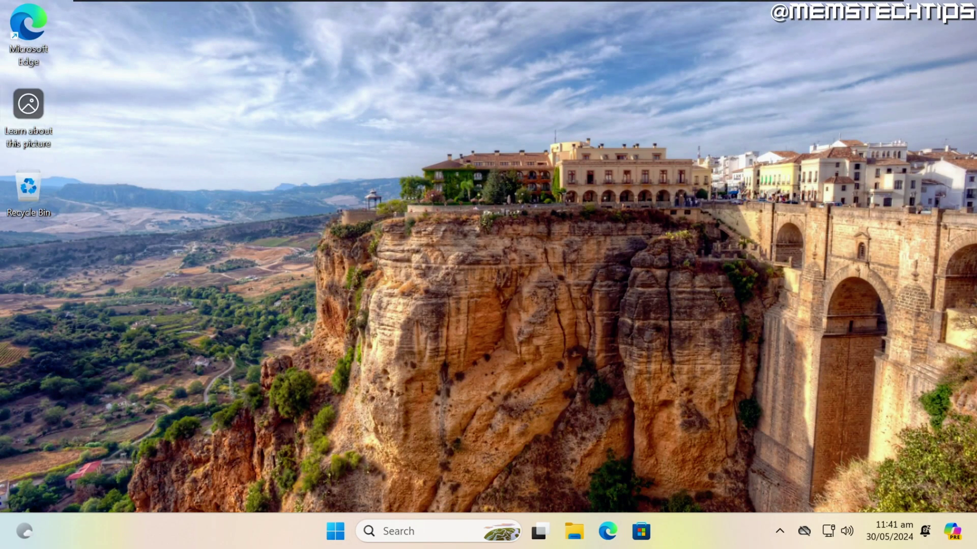
pyautogui.moveTo(28, 102)
# Step: Read about the Ronda wallpaper online, then try Spotlight's pier and bamboo images before settling on the Indonesia beach
pyautogui.doubleClick(36, 110)
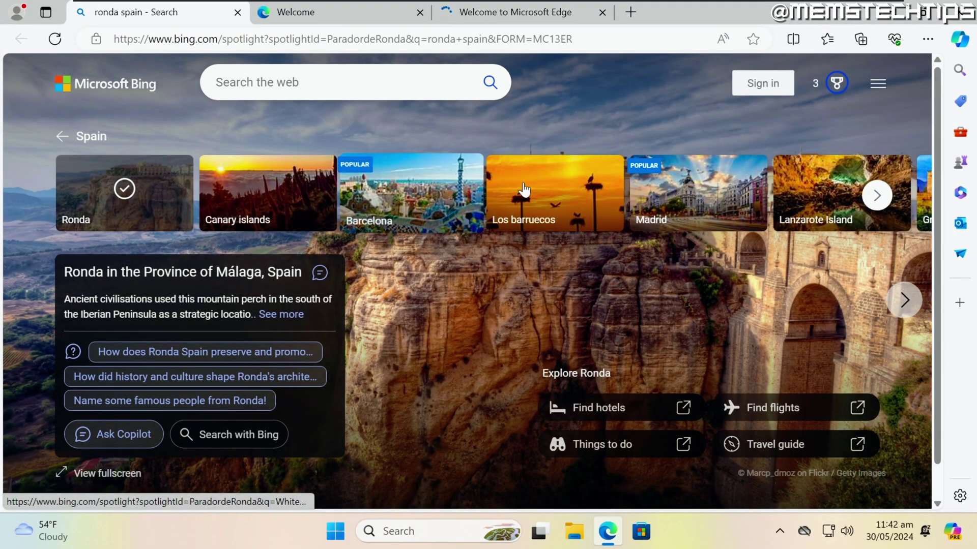
pyautogui.click(918, 12)
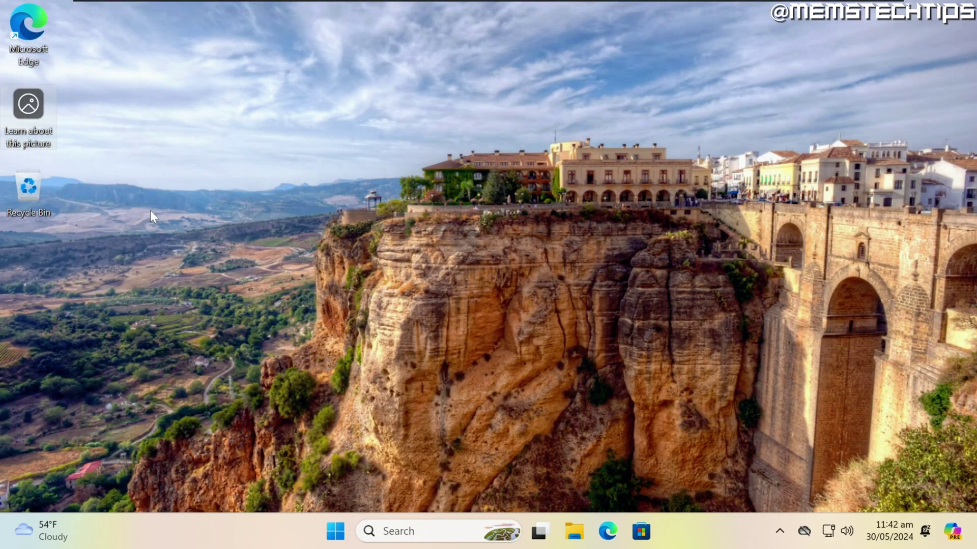
pyautogui.click(24, 117)
pyautogui.click(747, 95)
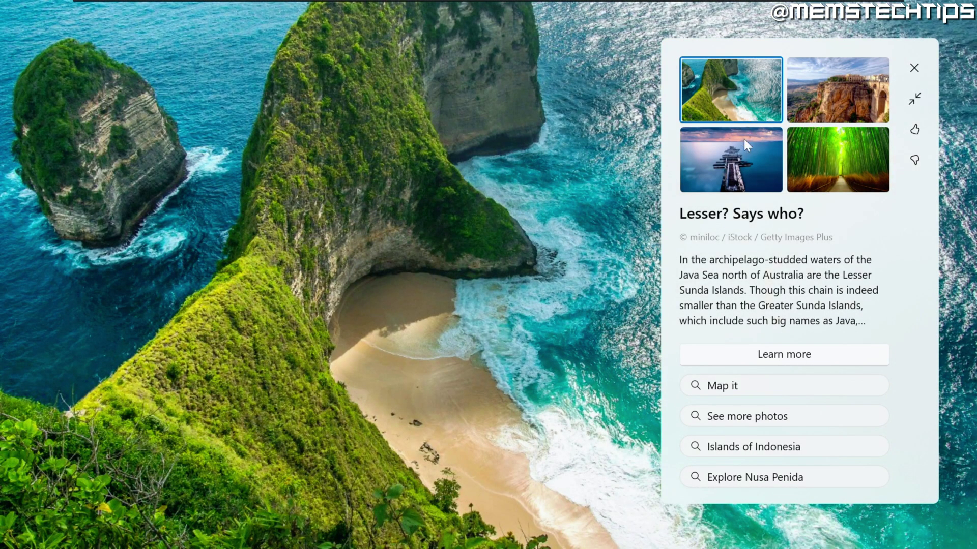
pyautogui.click(731, 170)
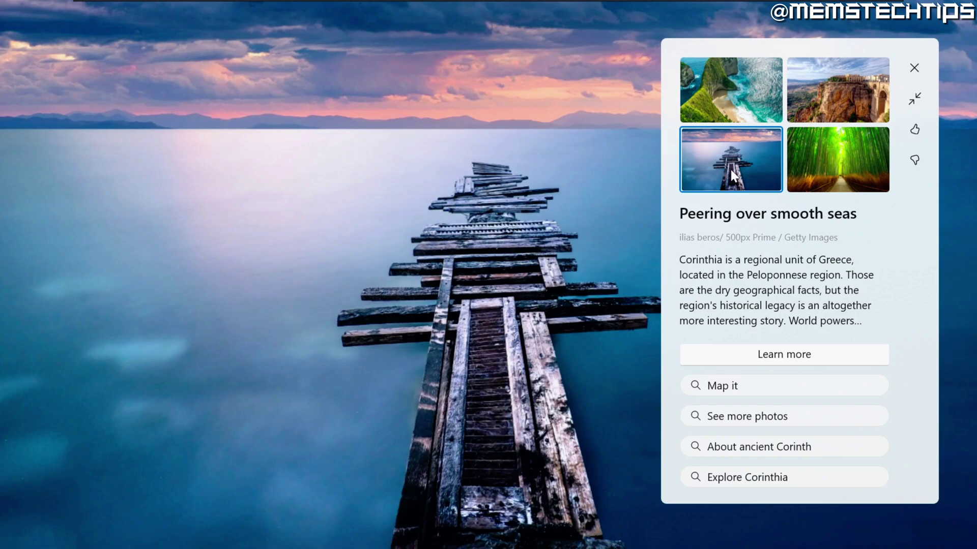
pyautogui.click(829, 166)
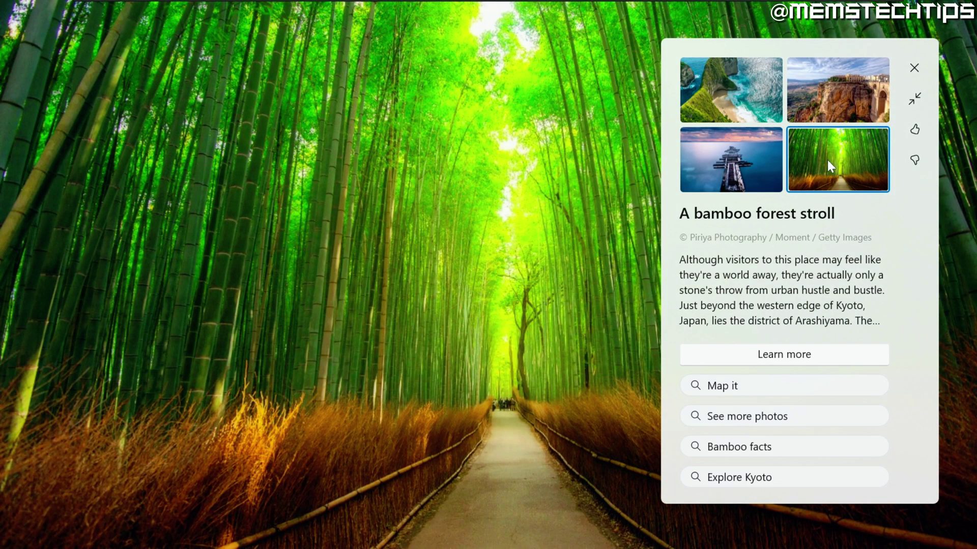
pyautogui.click(746, 100)
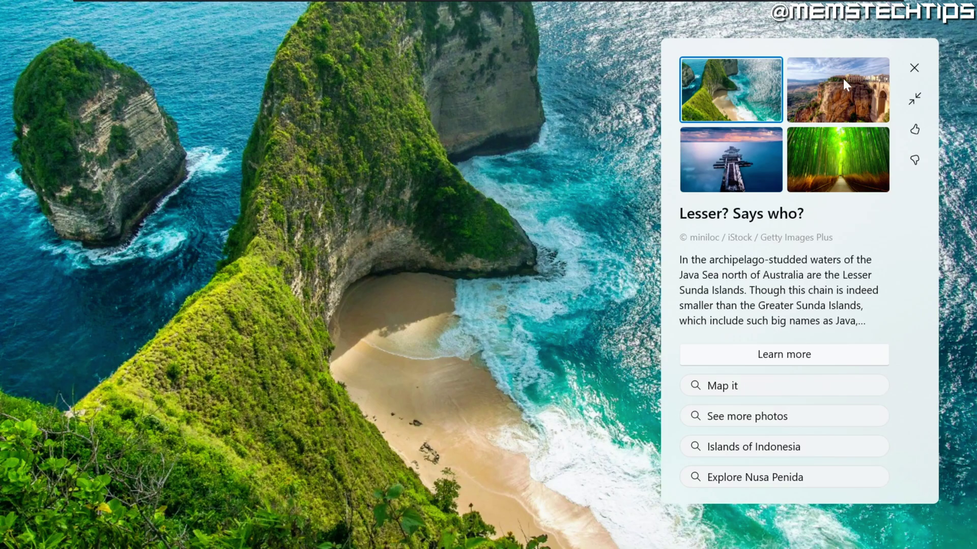
pyautogui.click(914, 67)
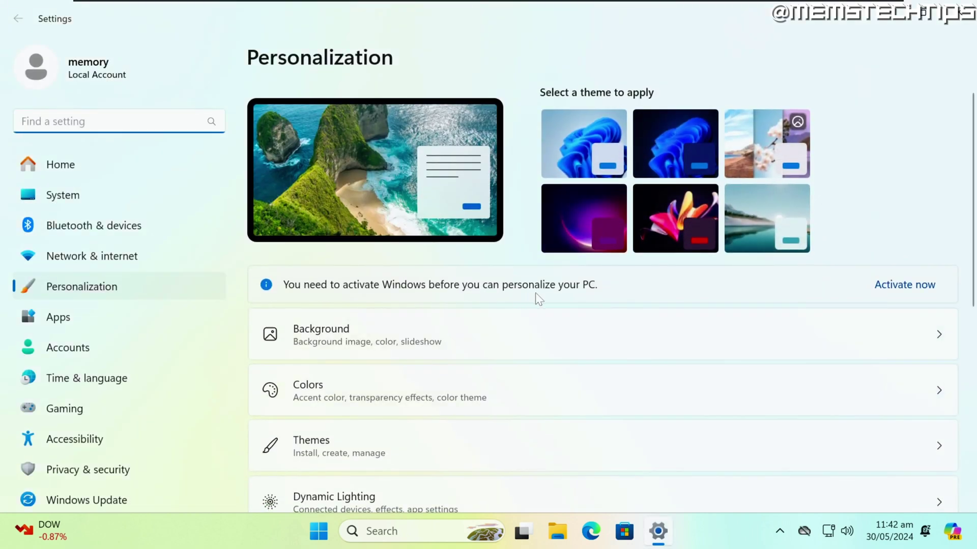
# Step: Open Personalization > Background and check the background is set to Windows spotlight
pyautogui.scroll(-1, 537, 298)
pyautogui.click(607, 271)
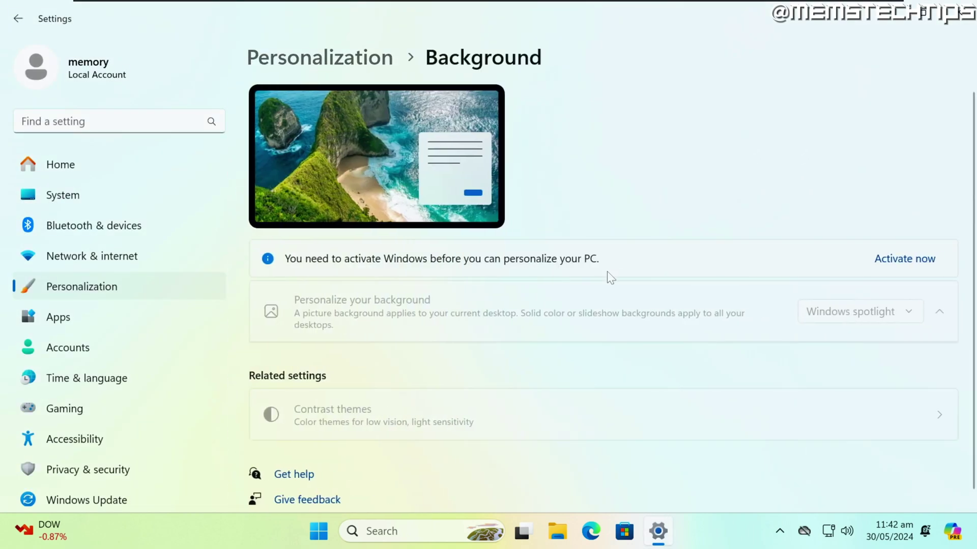
pyautogui.scroll(-2, 606, 272)
pyautogui.scroll(1, 604, 275)
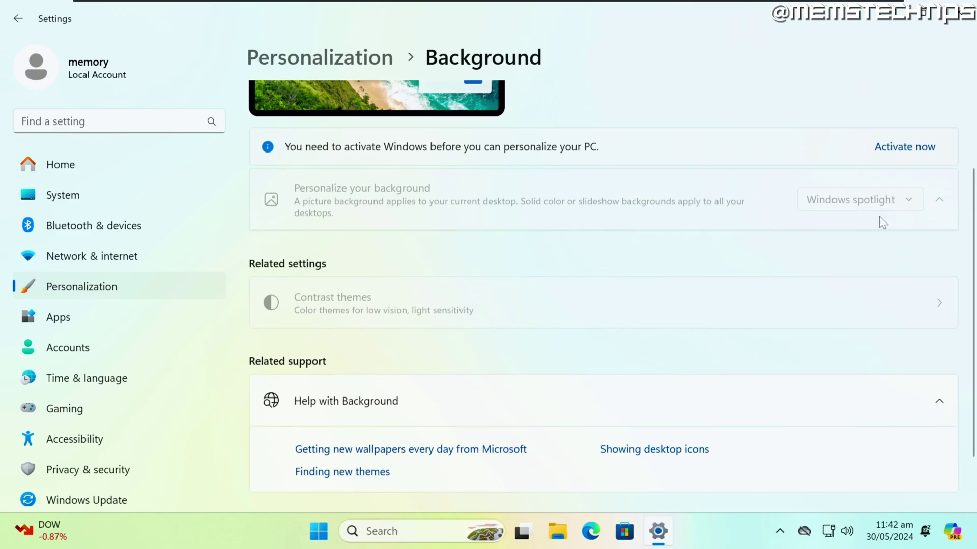
pyautogui.scroll(2, 835, 211)
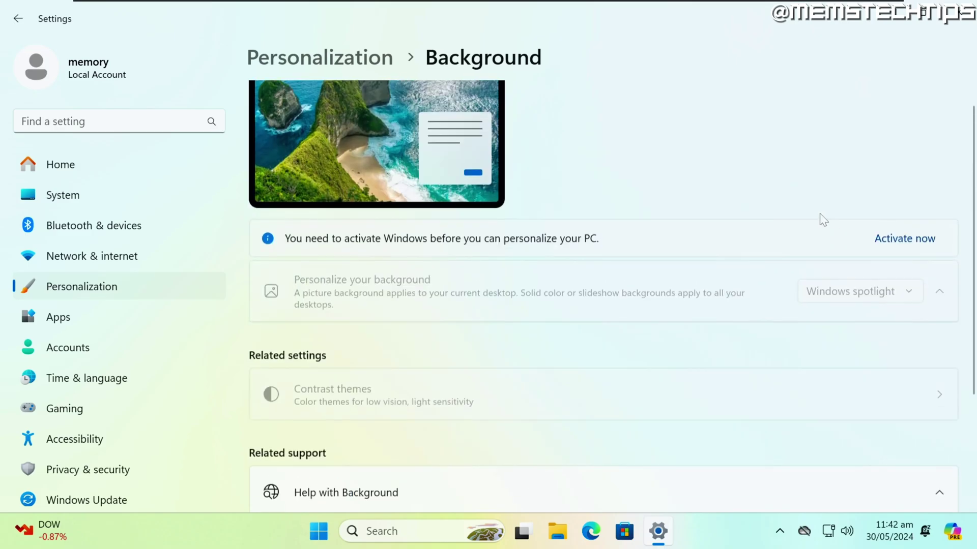
# Step: Close Settings and open Local Disk (C:) in File Explorer
pyautogui.click(963, 7)
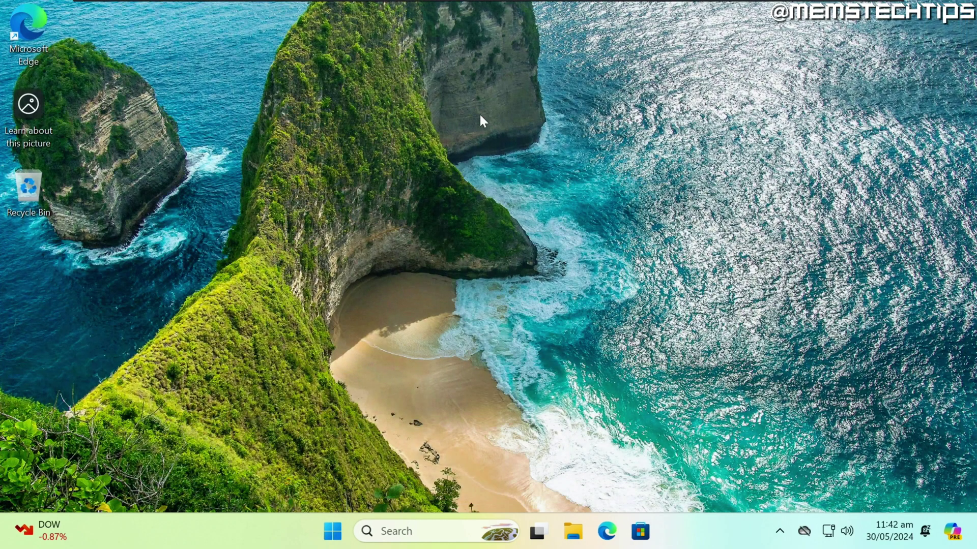
pyautogui.click(334, 531)
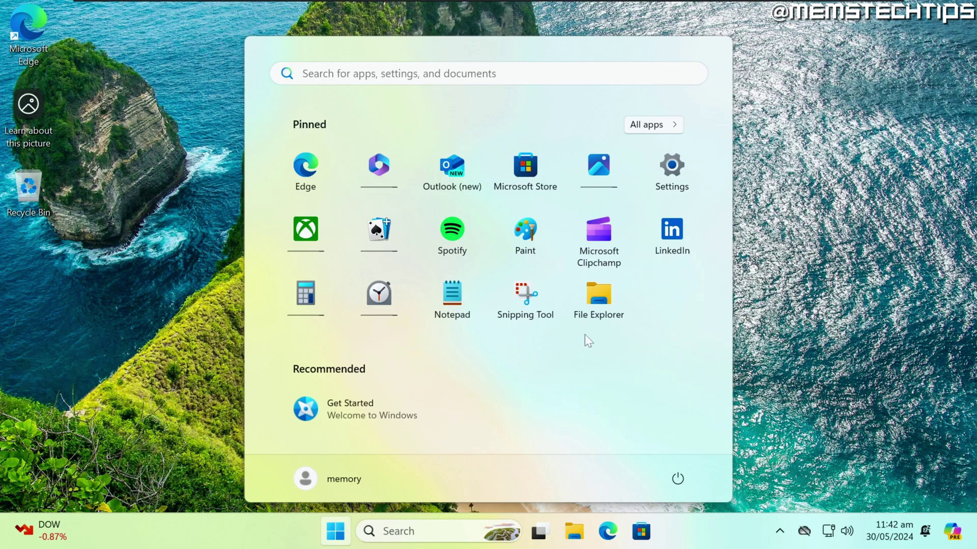
pyautogui.click(605, 304)
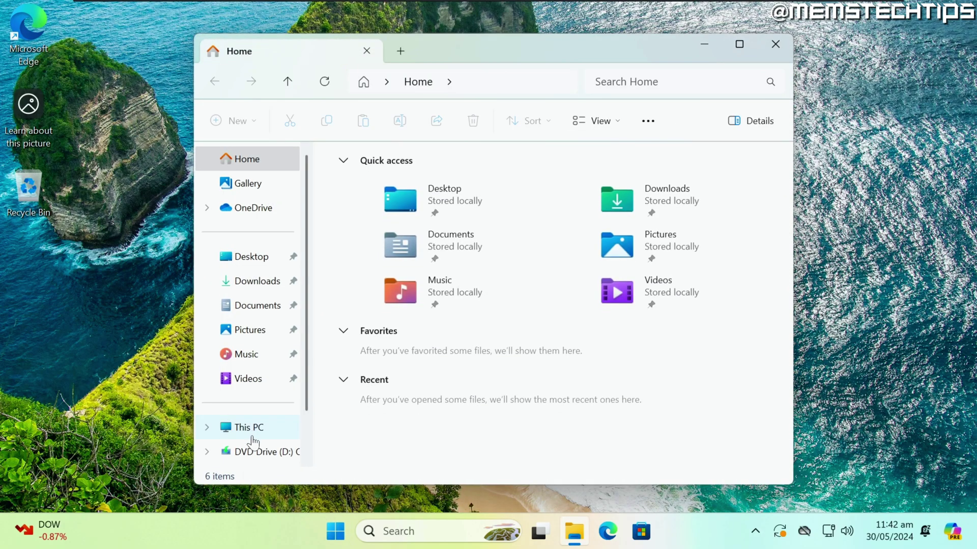
pyautogui.click(253, 430)
pyautogui.doubleClick(419, 211)
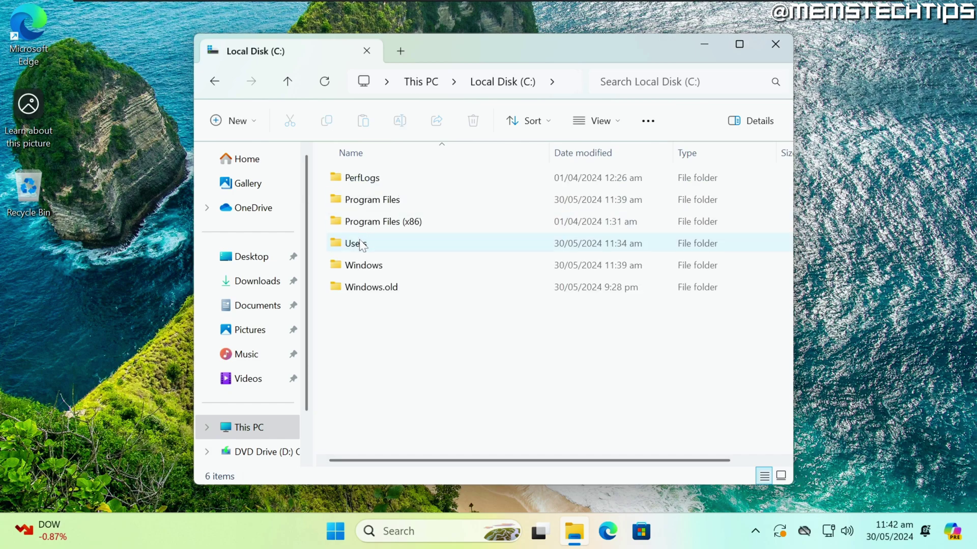
# Step: Open the Create Archive dialog for the Windows folder to C:\Windows.7z and view the 7zip, tar and ZIP formats
pyautogui.click(381, 288)
pyautogui.rightClick(381, 288)
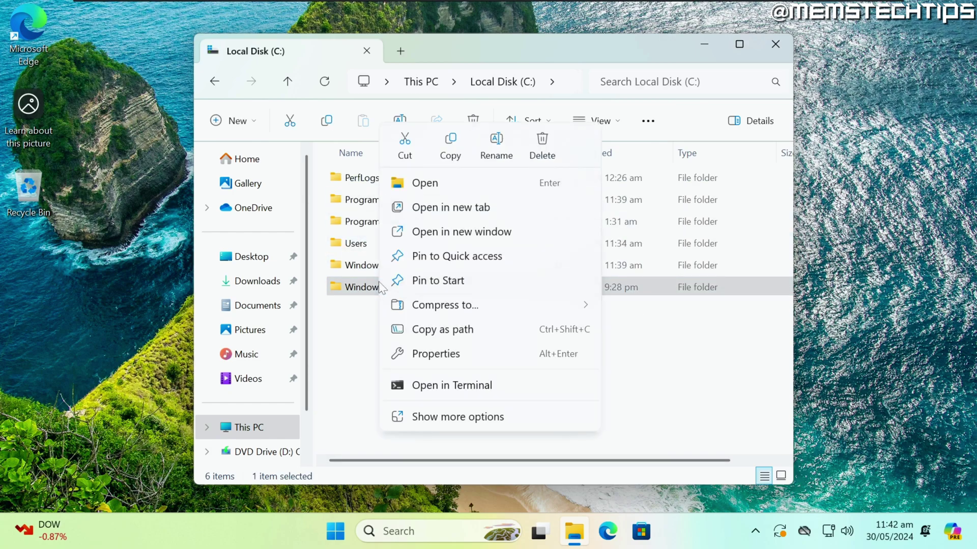
pyautogui.moveTo(519, 307)
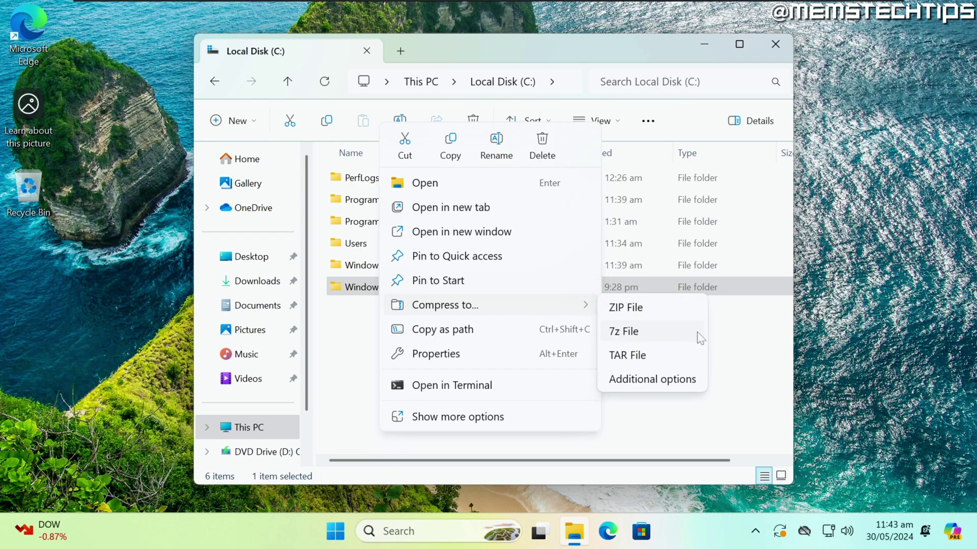
pyautogui.click(690, 385)
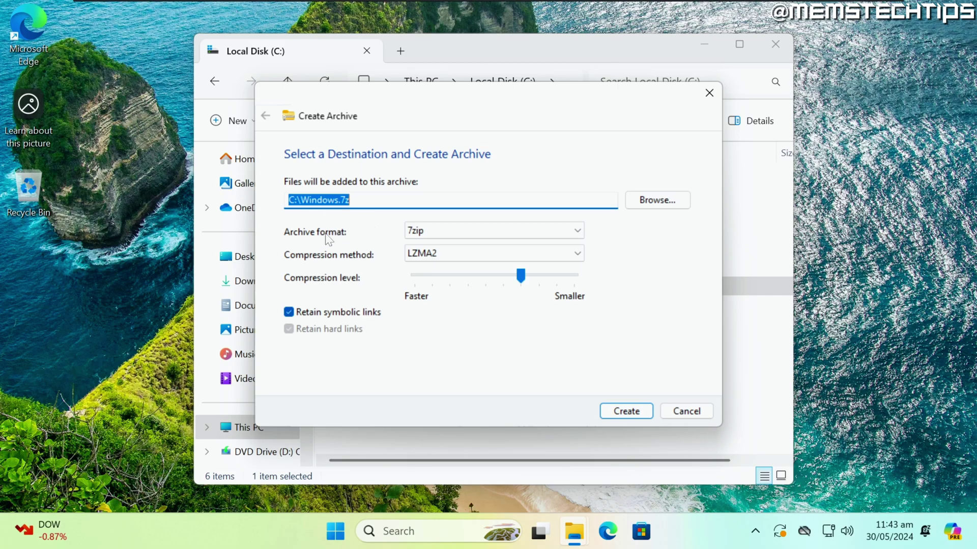
pyautogui.click(469, 232)
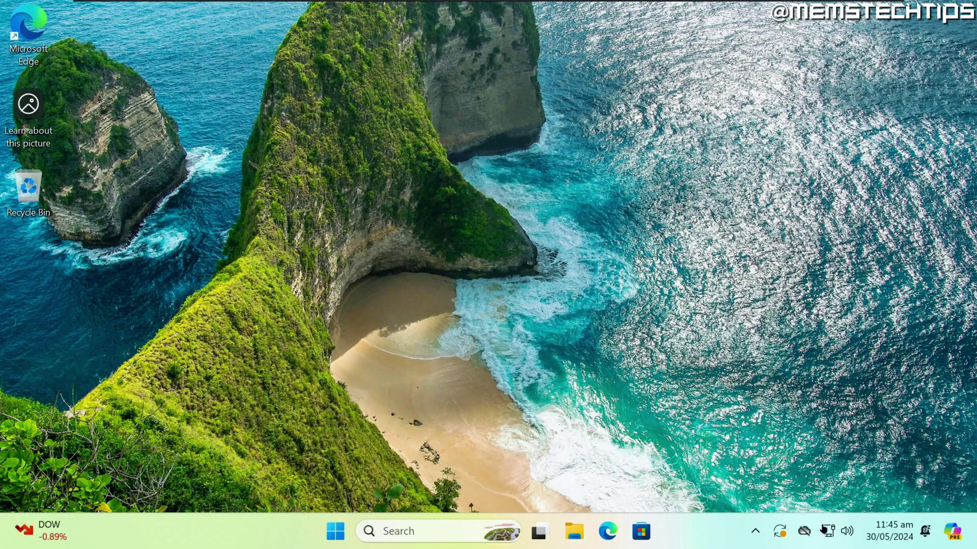
# Step: Turn Wi-Fi on in Quick Settings, rescan the nearby network list, then close it
pyautogui.click(829, 531)
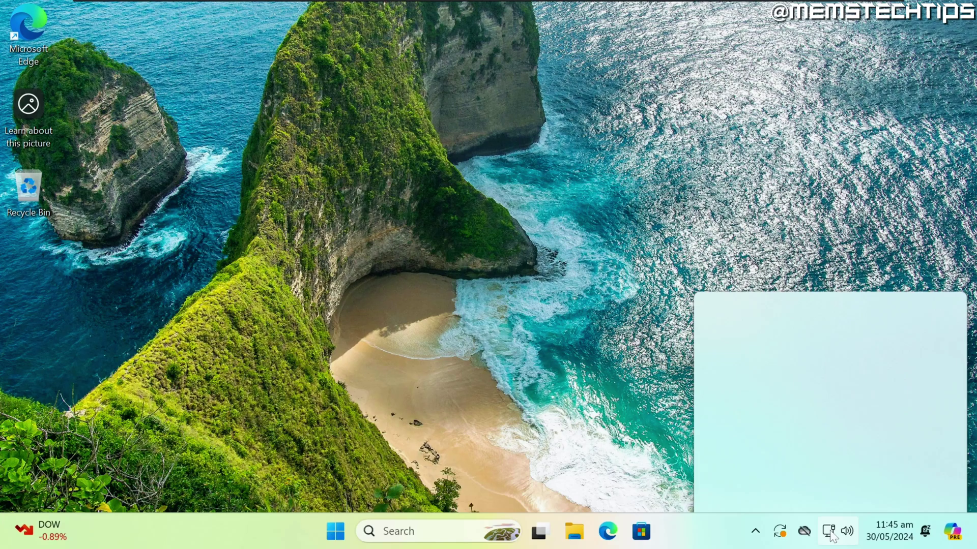
pyautogui.click(729, 287)
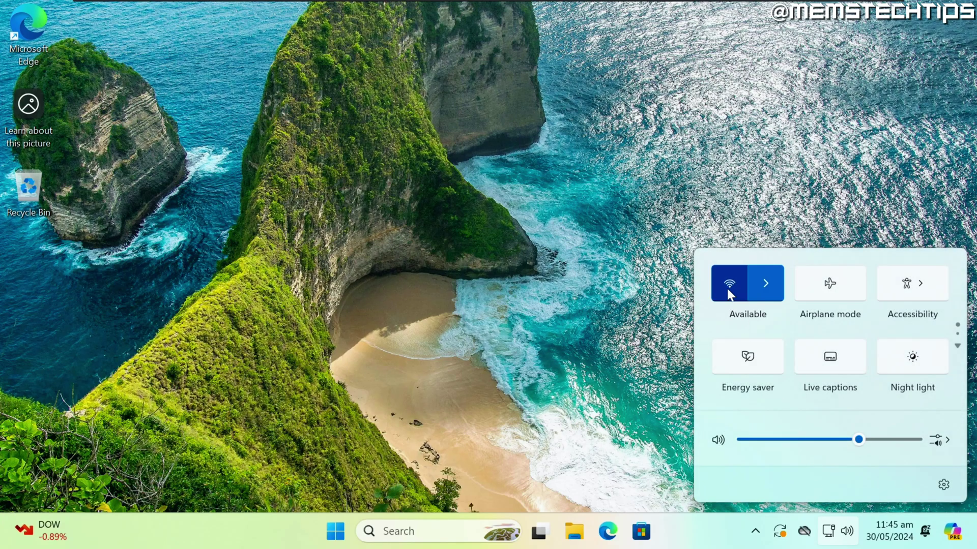
pyautogui.click(762, 286)
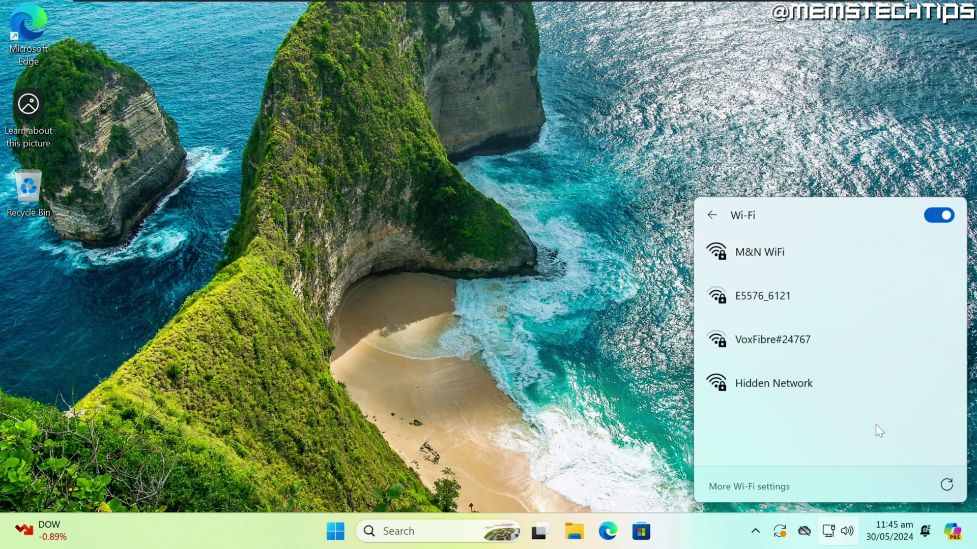
pyautogui.click(947, 486)
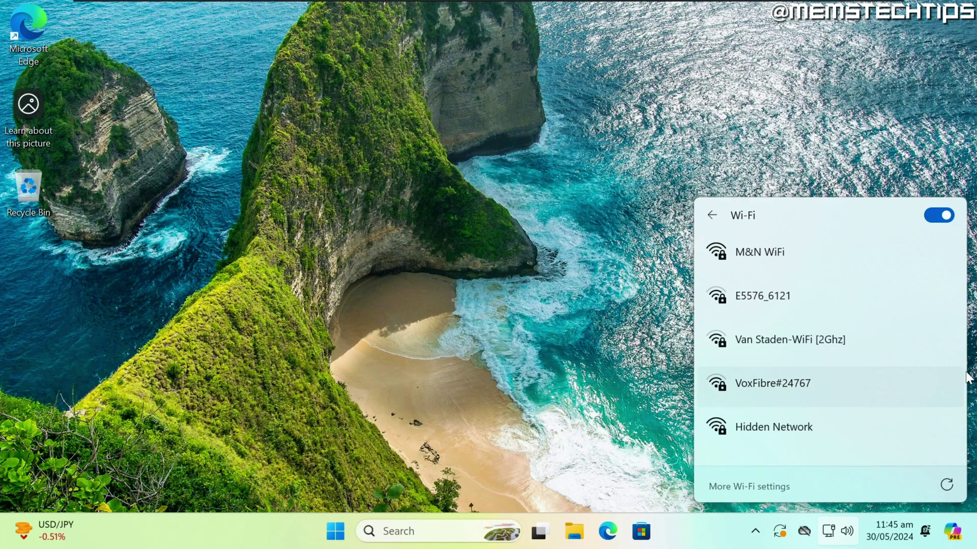
pyautogui.press('Escape')
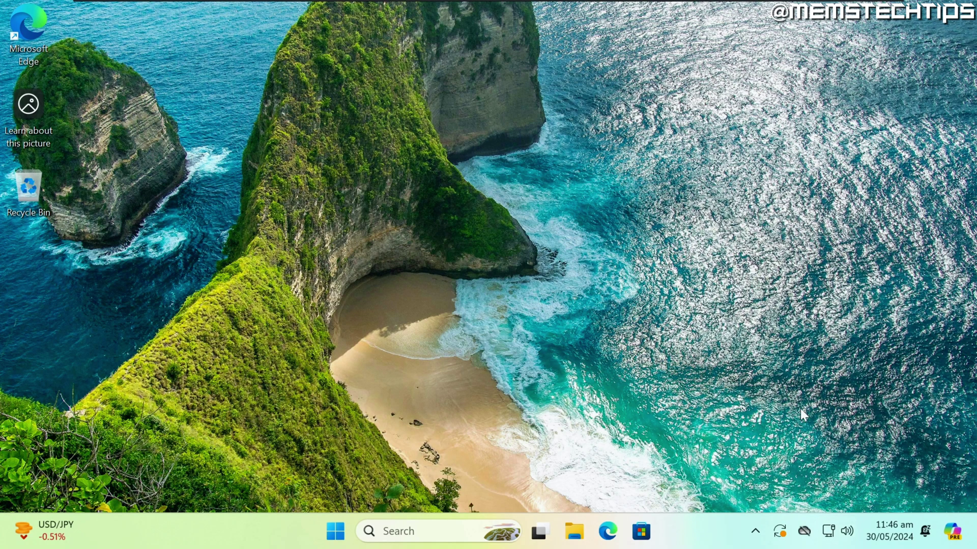
# Step: Set Taskbar alignment to Left under Taskbar behaviors, close Settings, and refresh the desktop
pyautogui.click(958, 533)
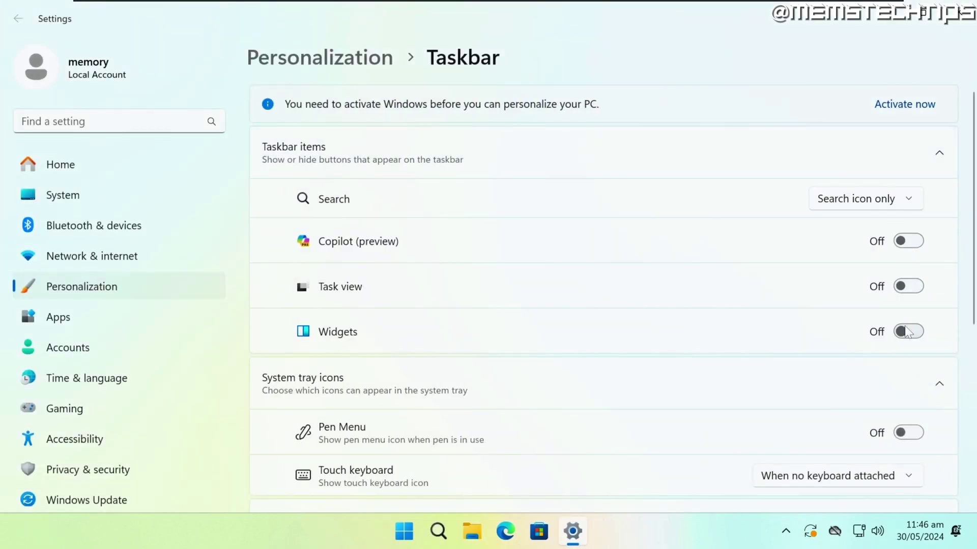
pyautogui.scroll(-5, 930, 324)
pyautogui.click(916, 262)
pyautogui.click(894, 245)
pyautogui.click(865, 224)
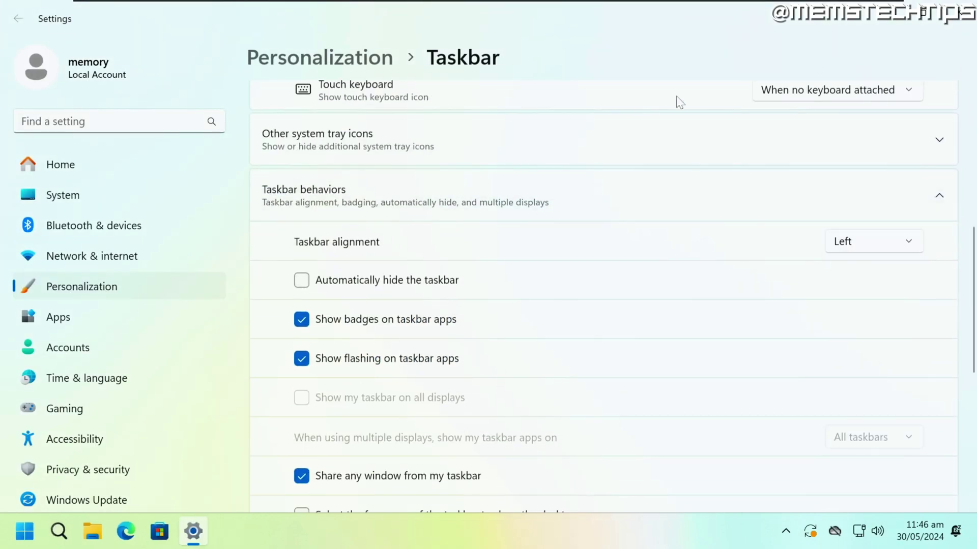
pyautogui.hotkey('alt', 'F4')
pyautogui.rightClick(717, 84)
pyautogui.click(760, 148)
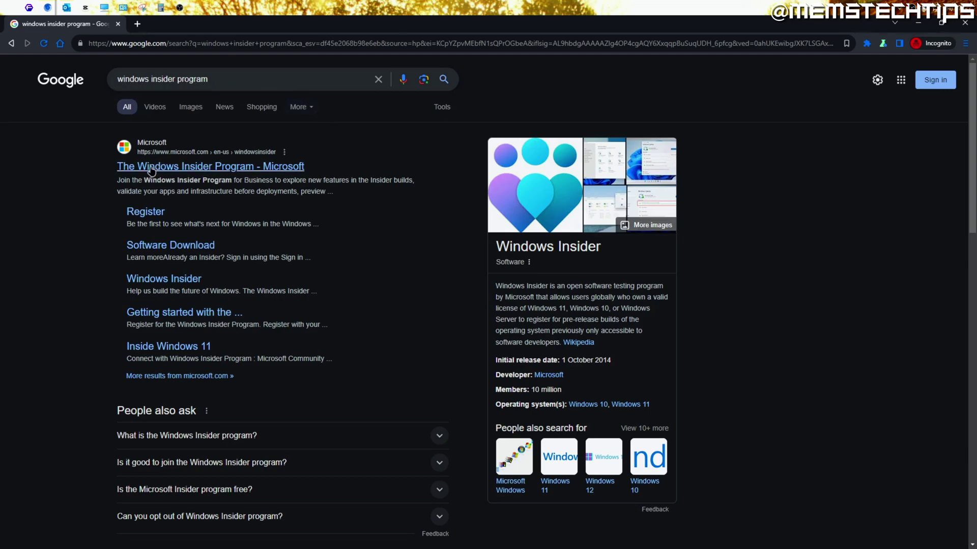
# Step: Open the Windows Insider Program site and start registration with Register
pyautogui.click(280, 167)
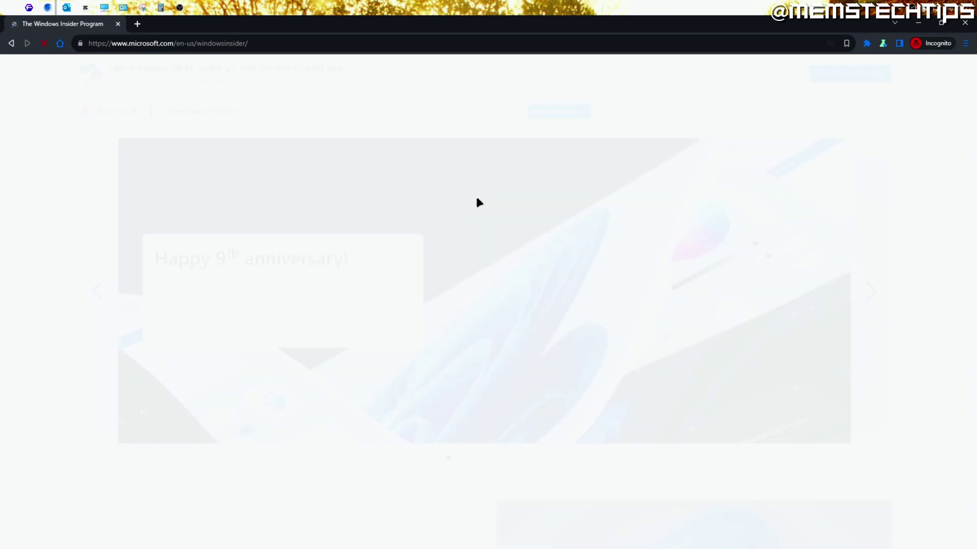
pyautogui.scroll(-5, 477, 202)
pyautogui.scroll(-3, 468, 200)
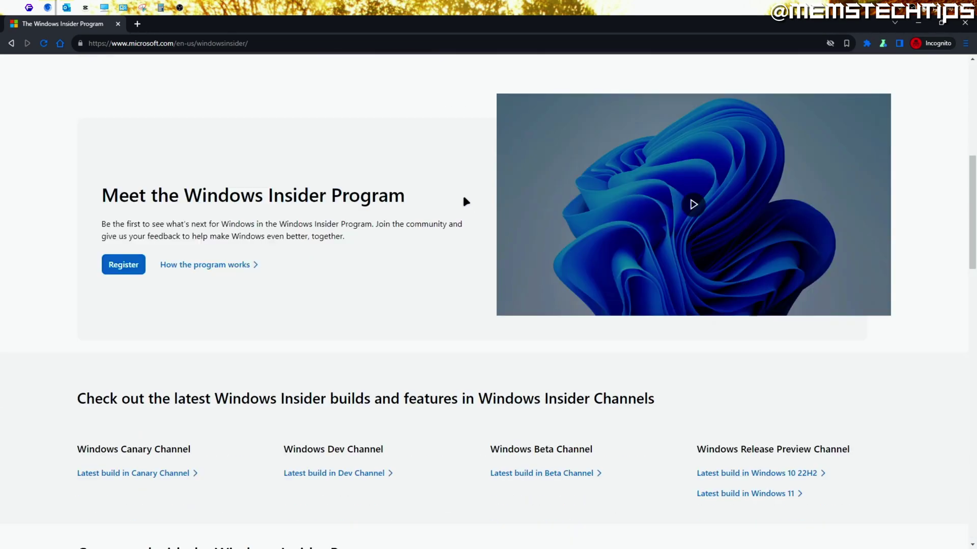
pyautogui.click(130, 275)
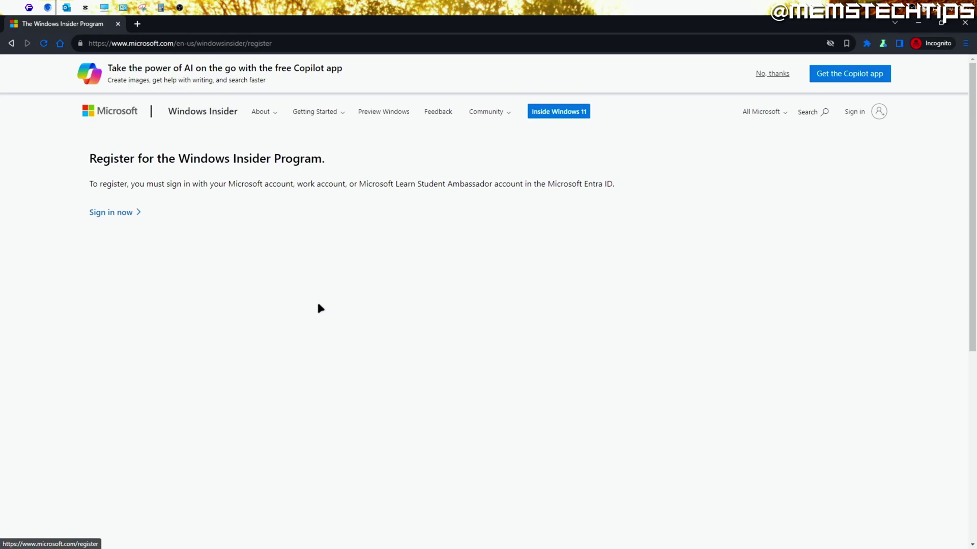
# Step: Sign in with the Microsoft account and confirm staying signed in
pyautogui.click(123, 214)
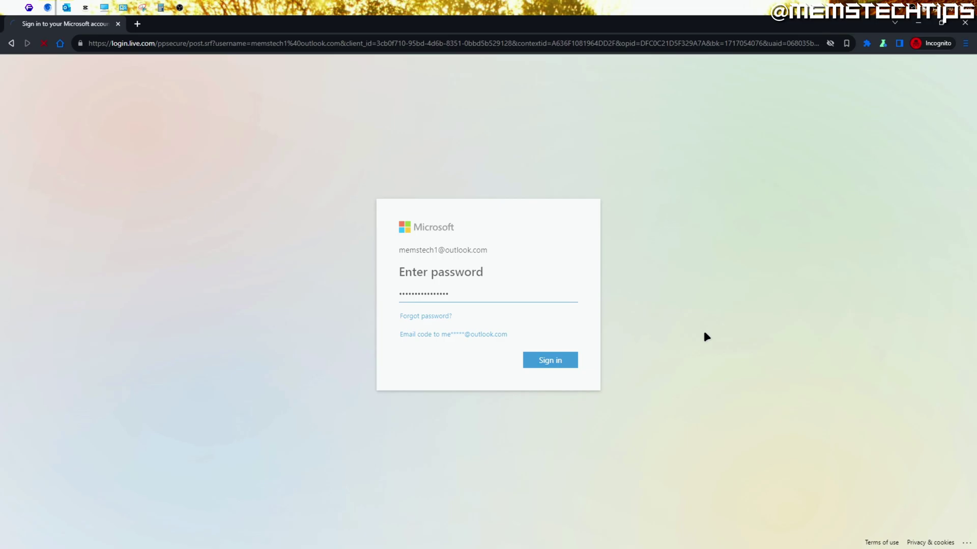
pyautogui.press('Return')
pyautogui.click(403, 331)
pyautogui.click(549, 353)
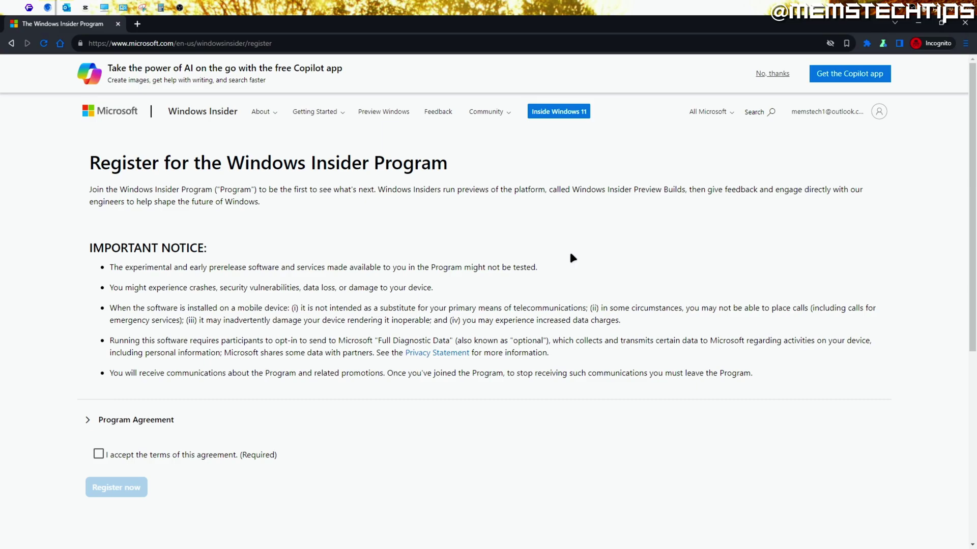
# Step: Accept the program agreement and finish with Register now
pyautogui.scroll(-3, 465, 411)
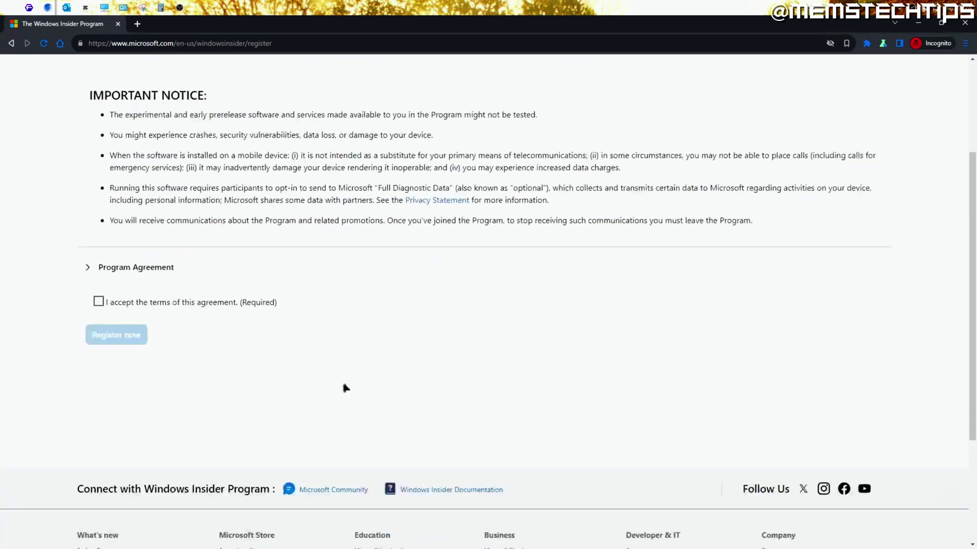
pyautogui.click(99, 303)
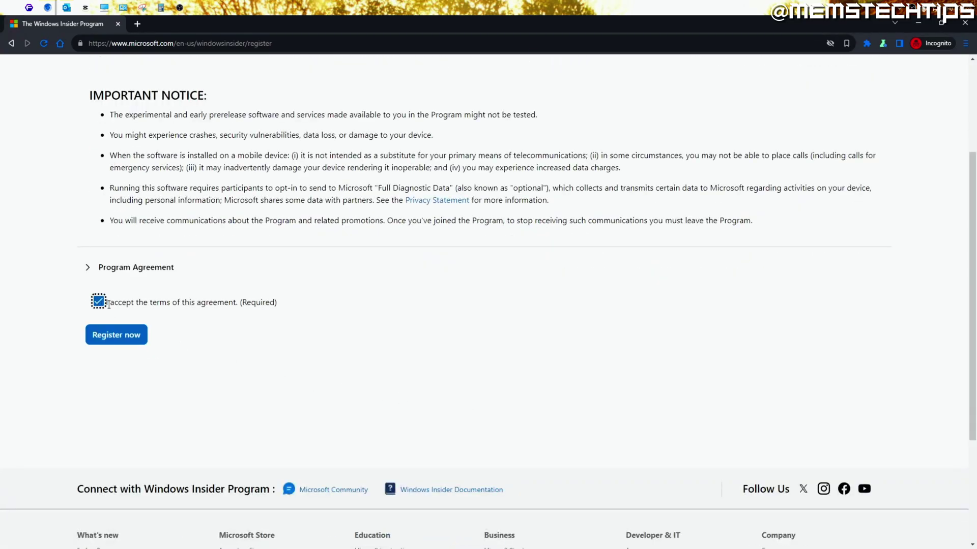
pyautogui.click(124, 343)
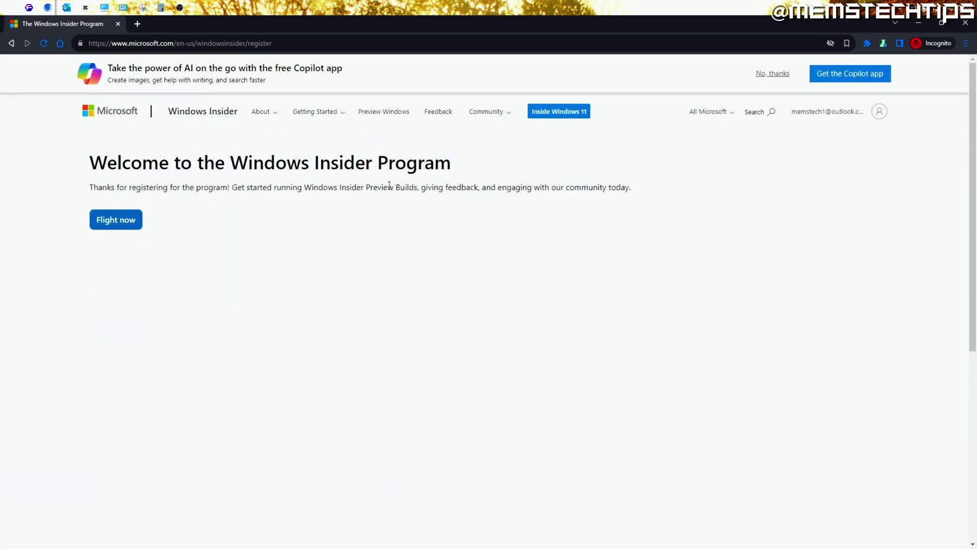
# Step: Go to Flight now and open the Windows Insider Preview ISO download page
pyautogui.click(126, 220)
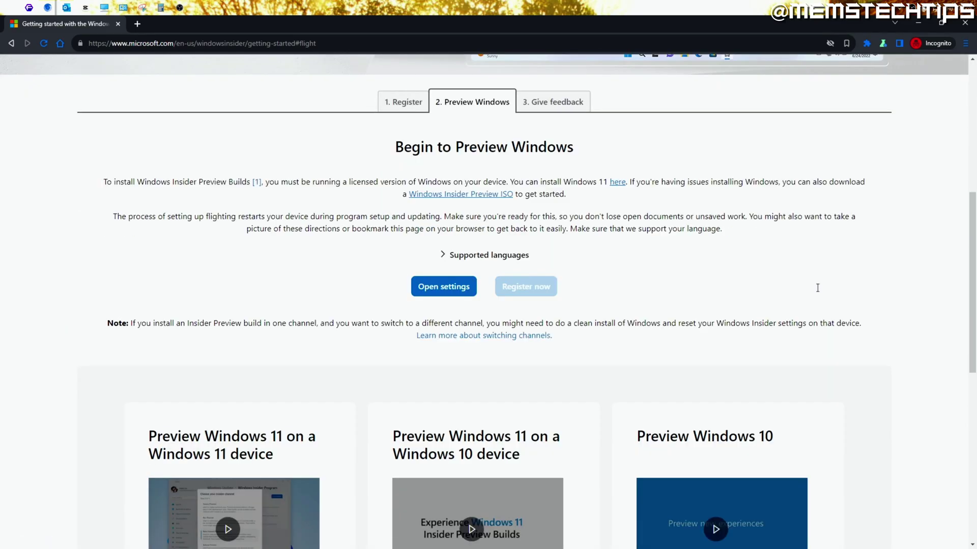
pyautogui.doubleClick(490, 194)
pyautogui.moveTo(185, 159); pyautogui.dragTo(554, 163)
pyautogui.click(474, 194)
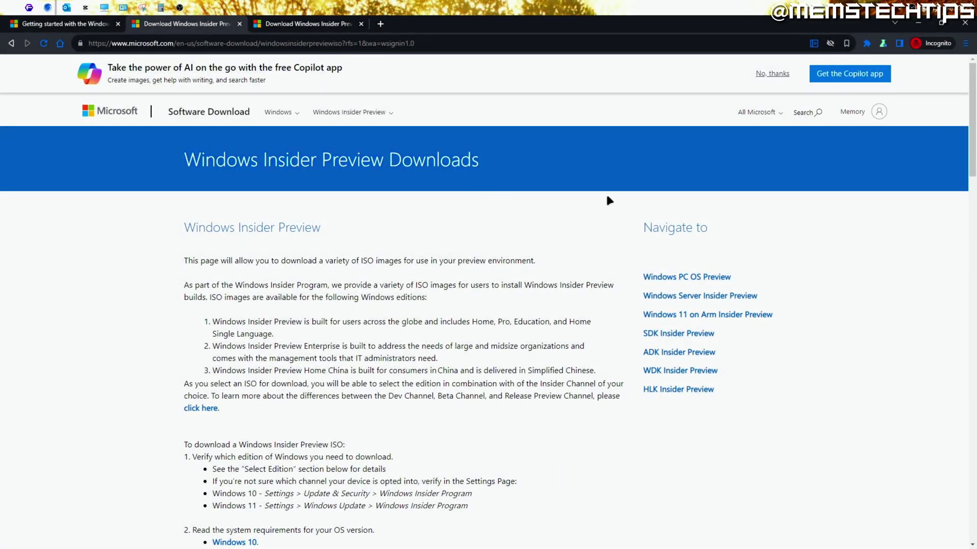
pyautogui.scroll(-6, 609, 201)
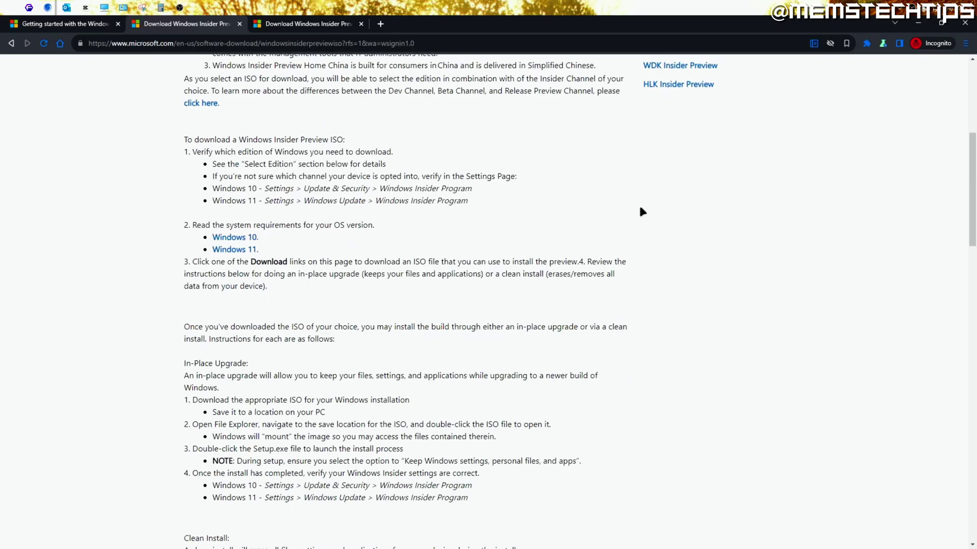
pyautogui.scroll(-15, 640, 209)
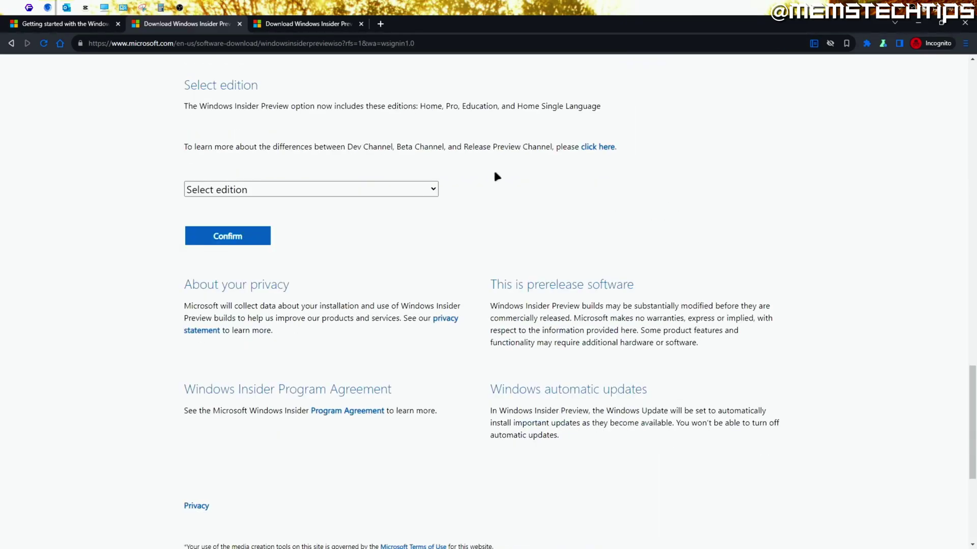
# Step: Select and confirm Release Preview Channel Build 26100.560 with English (United States) as the language
pyautogui.click(432, 189)
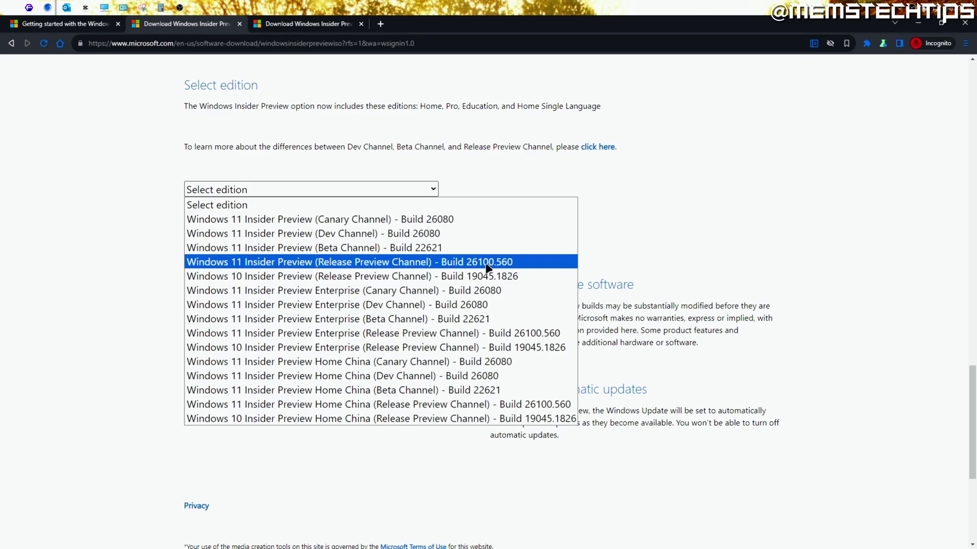
pyautogui.click(549, 262)
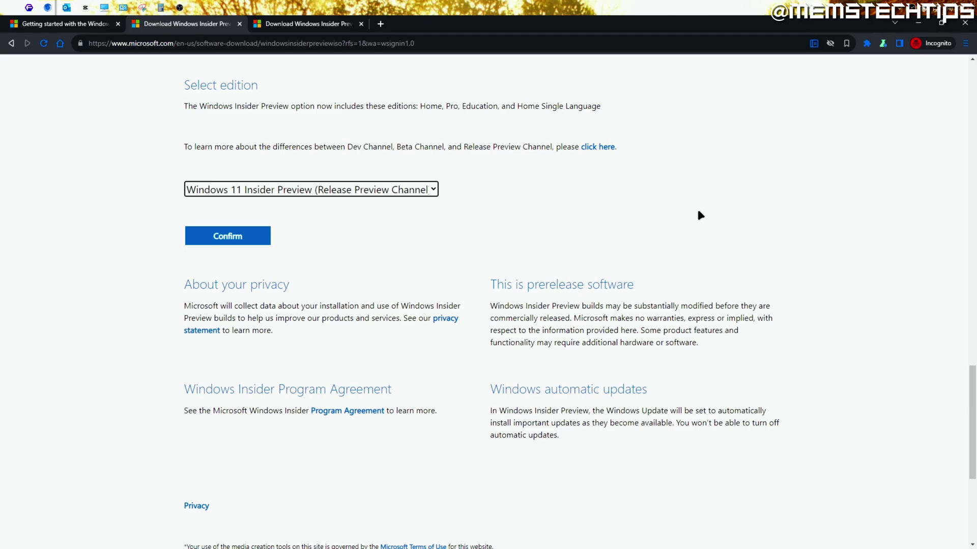
pyautogui.click(252, 236)
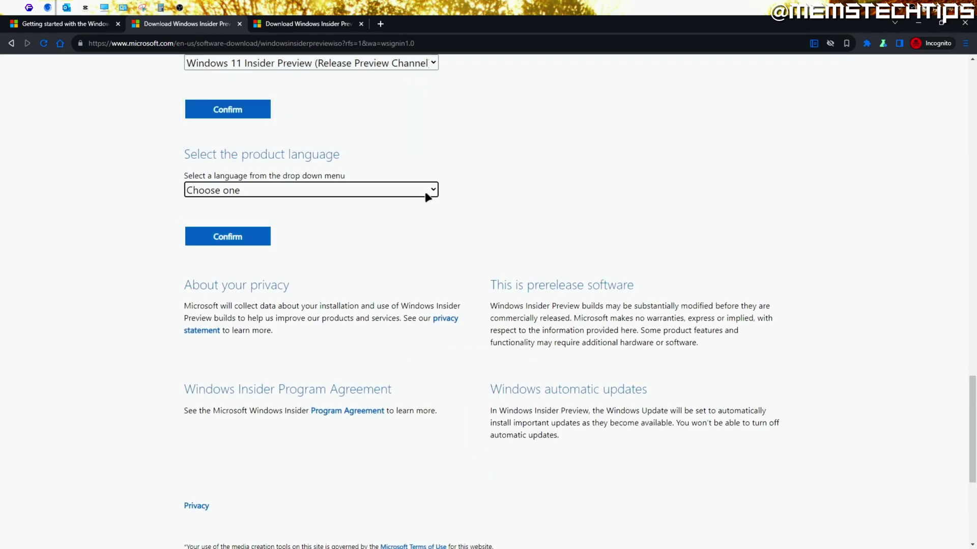
pyautogui.click(310, 191)
pyautogui.click(338, 320)
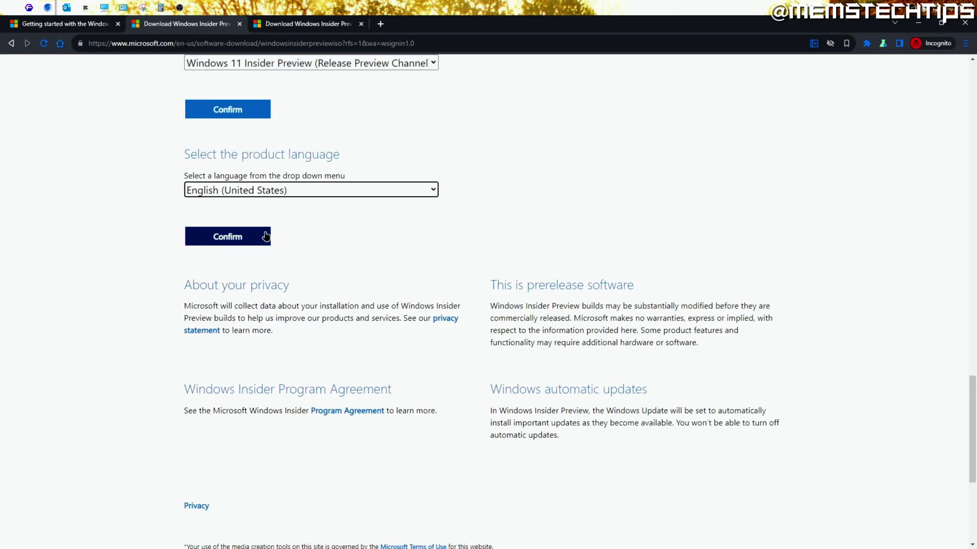
pyautogui.click(257, 237)
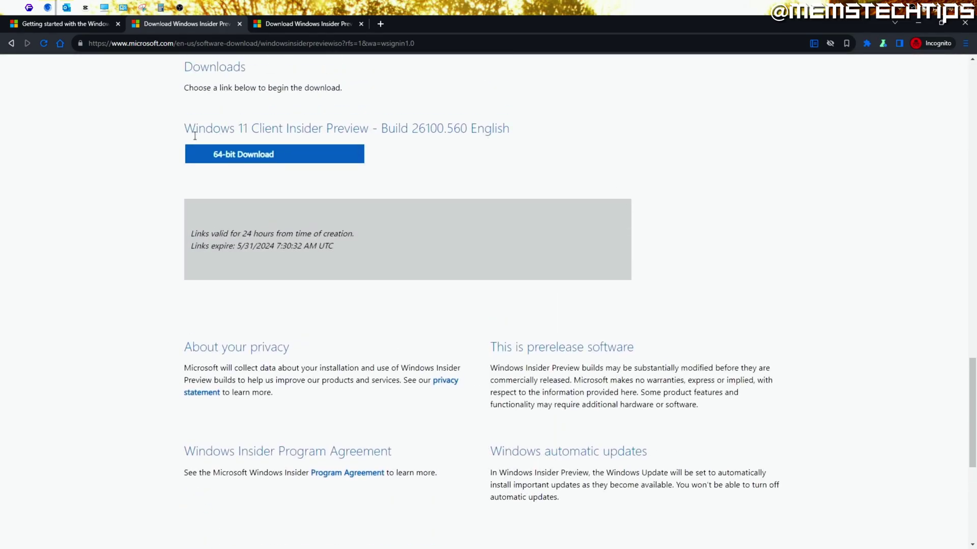
# Step: Start the 64-bit ISO download and show Chrome's Downloads page to watch its progress
pyautogui.click(339, 157)
pyautogui.hotkey('ctrl', 'j')
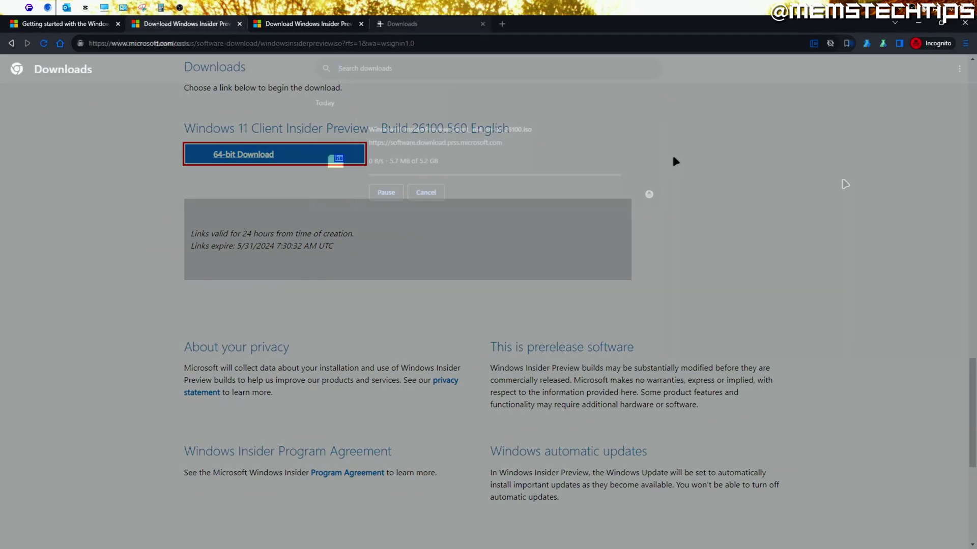